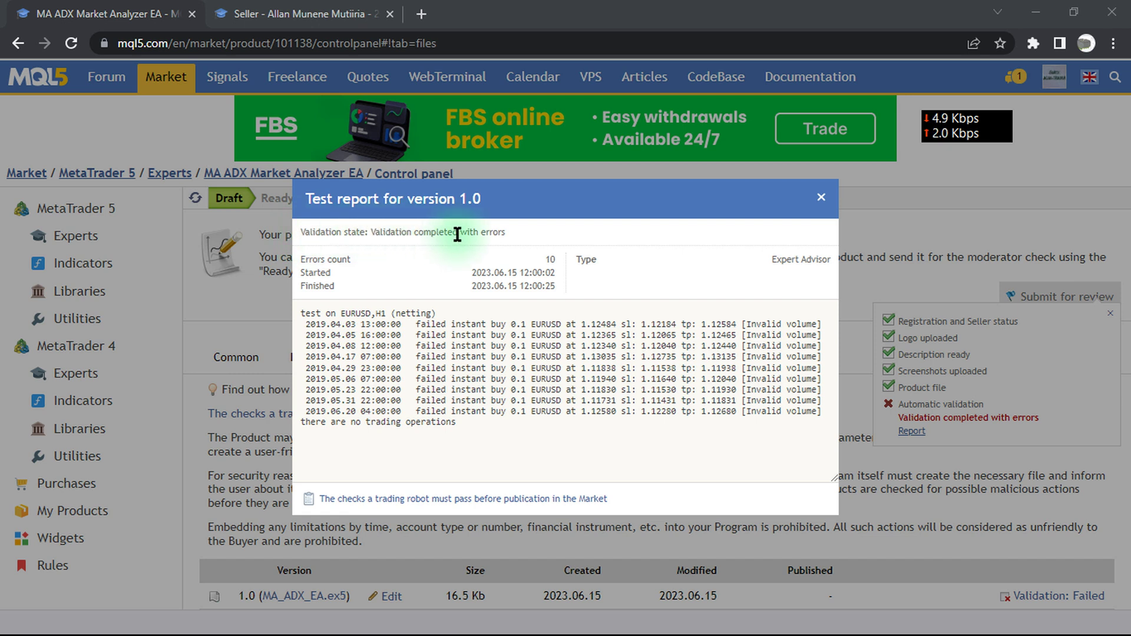
# - Close and reopen the automatic validation report for version 1.0, examine its listed errors, and close it
pyautogui.click(820, 198)
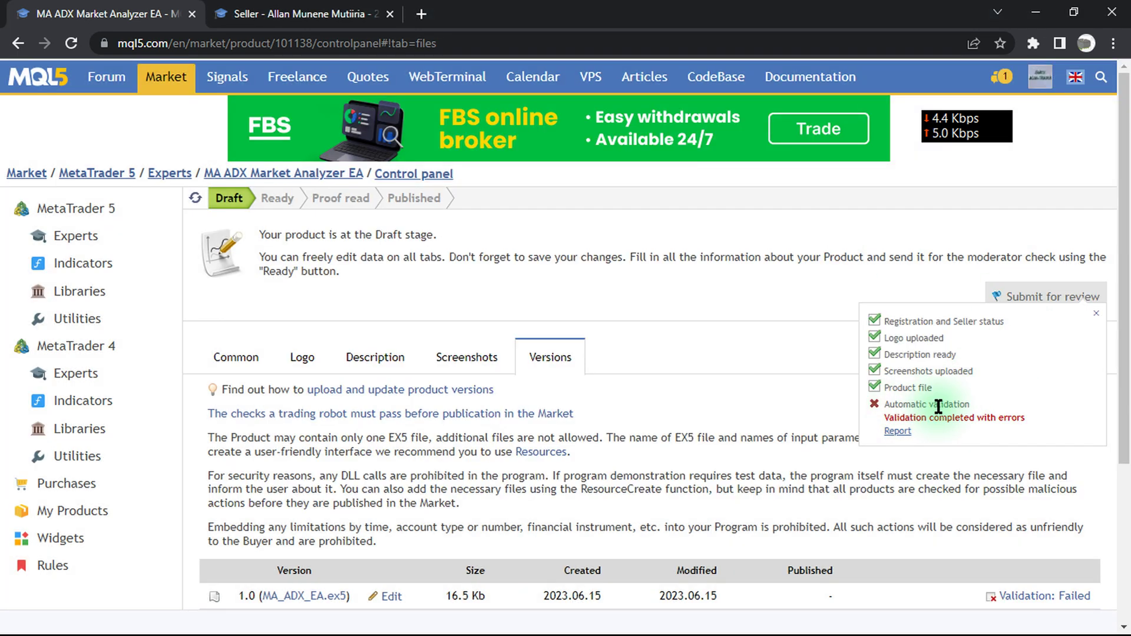
pyautogui.click(897, 433)
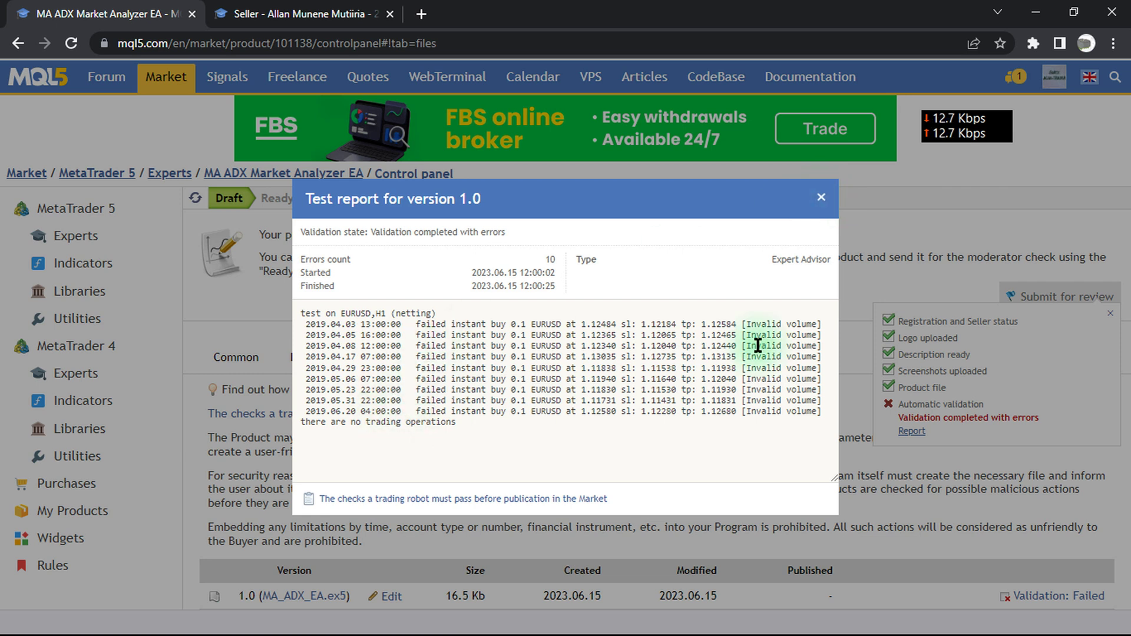
pyautogui.click(821, 200)
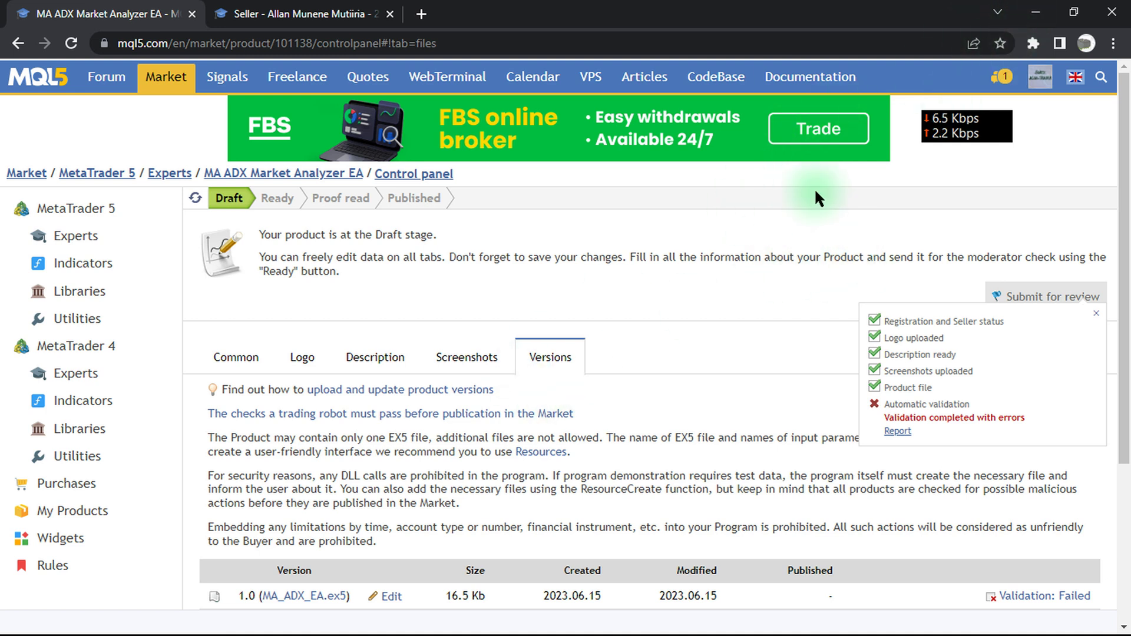
# - Switch to MetaEditor and uncomment the accepted_volume checks against SYMBOL_VOLUME_MIN and SYMBOL_VOLUME_MAX in the buy section of MA ADX EA.mq5
pyautogui.click(1037, 16)
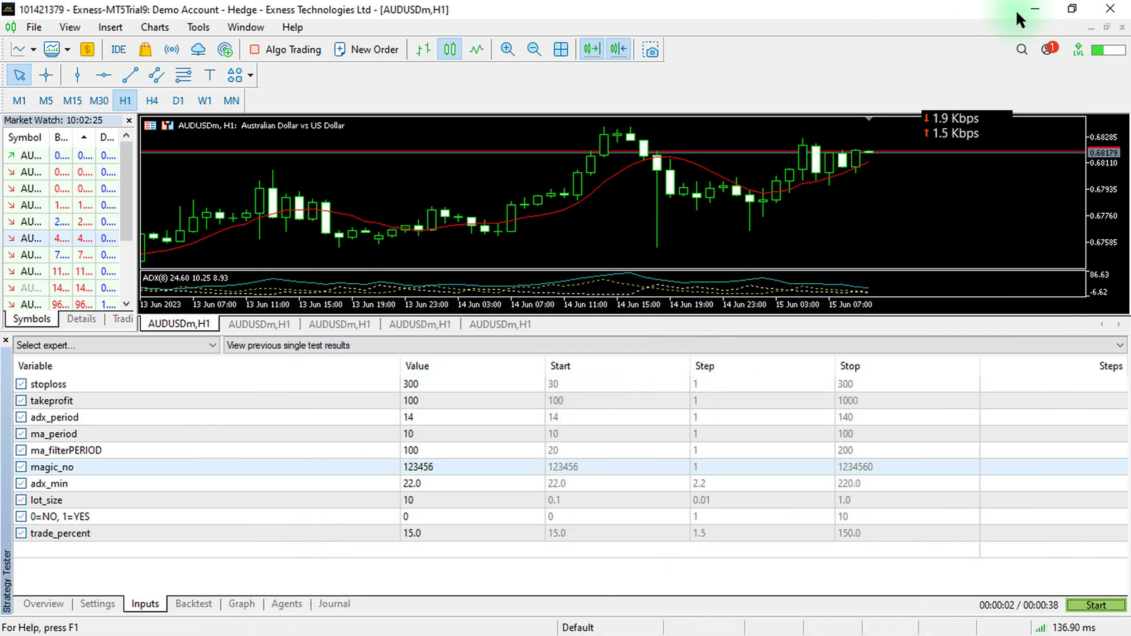
pyautogui.click(117, 49)
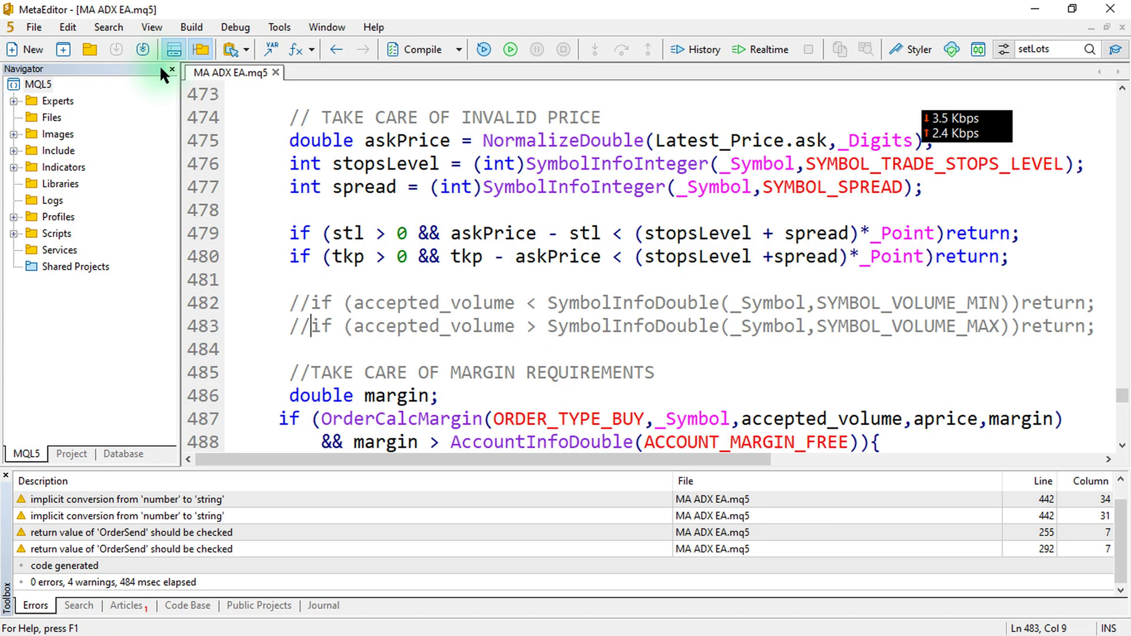
pyautogui.click(491, 326)
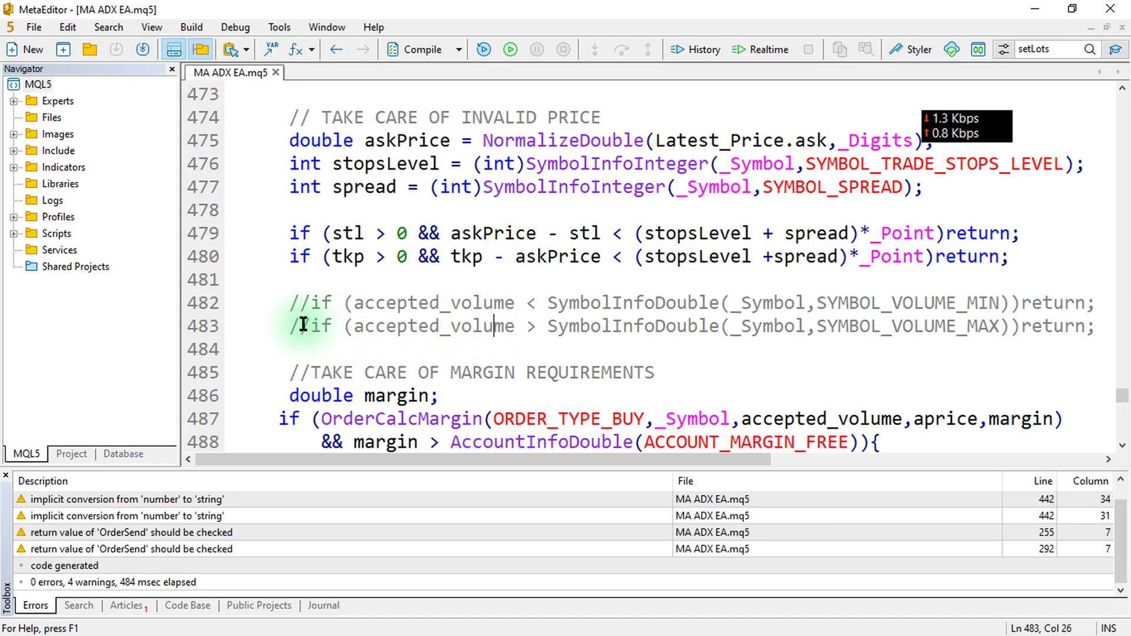
pyautogui.press('BackSpace')
pyautogui.press('BackSpace')
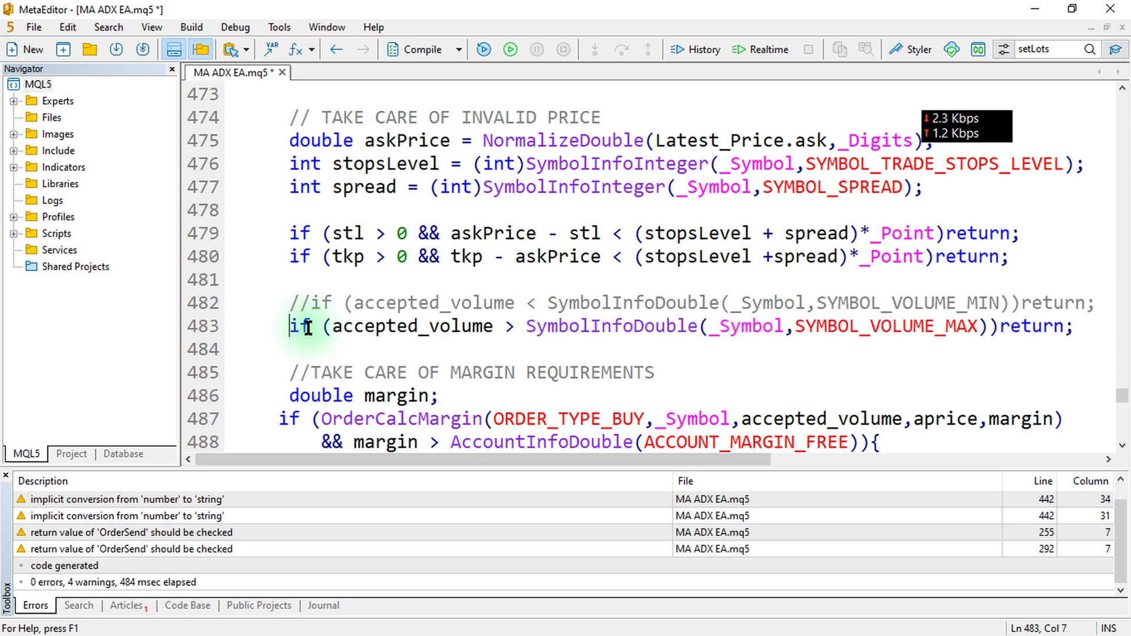
pyautogui.press('BackSpace')
pyautogui.press('BackSpace')
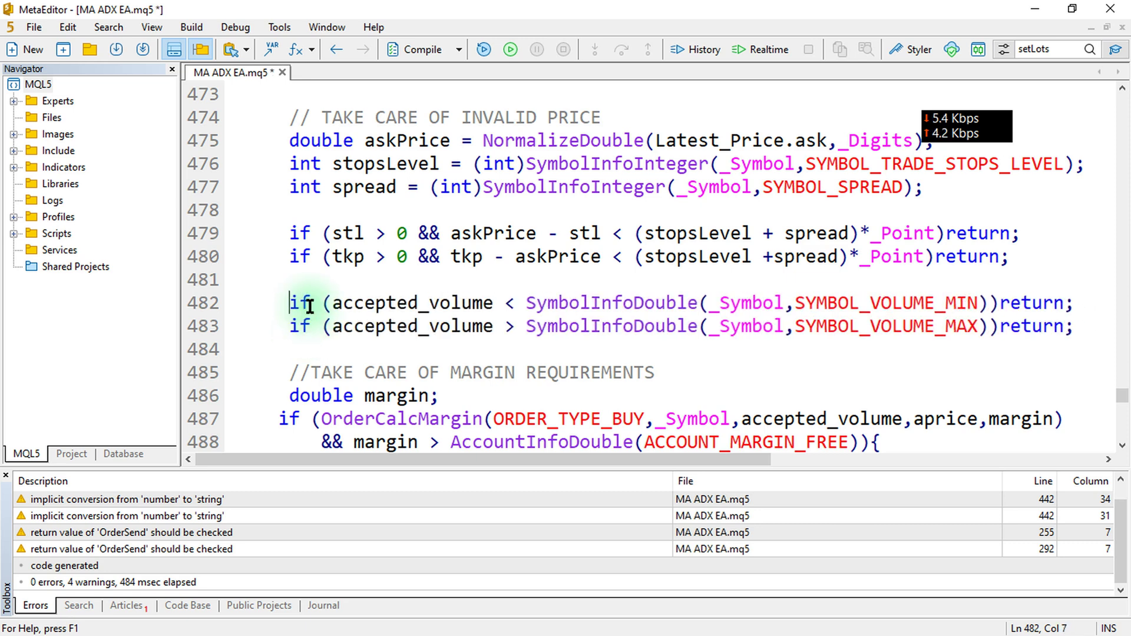
# - Uncomment the minimum and maximum accepted_volume checks above the OpenSell order and compile the expert advisor
pyautogui.scroll(-11, 375, 304)
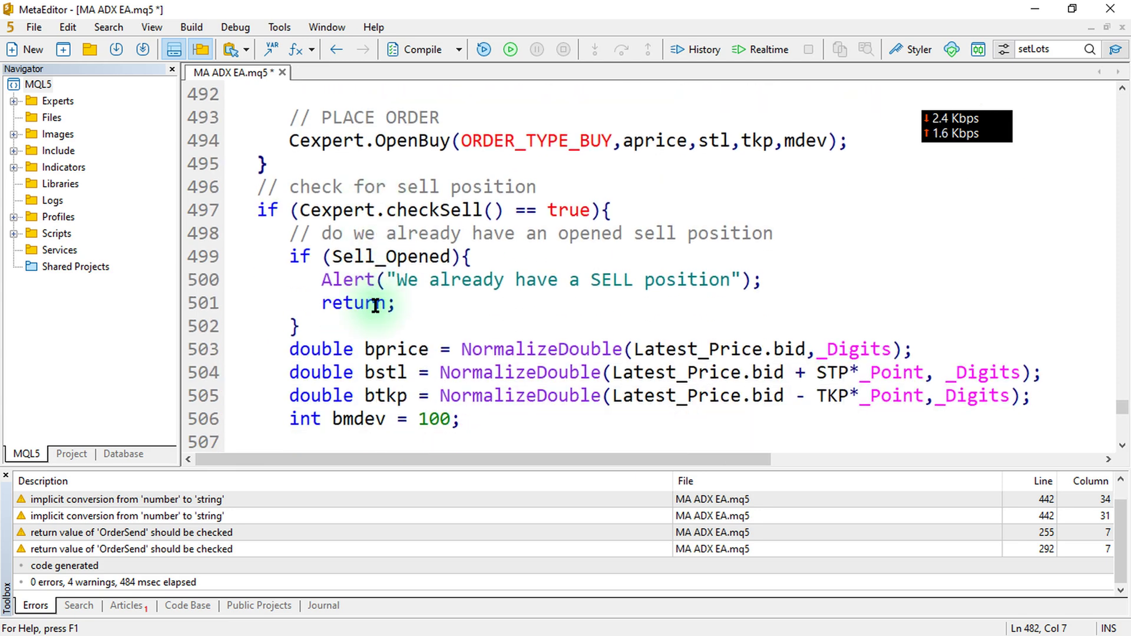
pyautogui.scroll(-2, 375, 305)
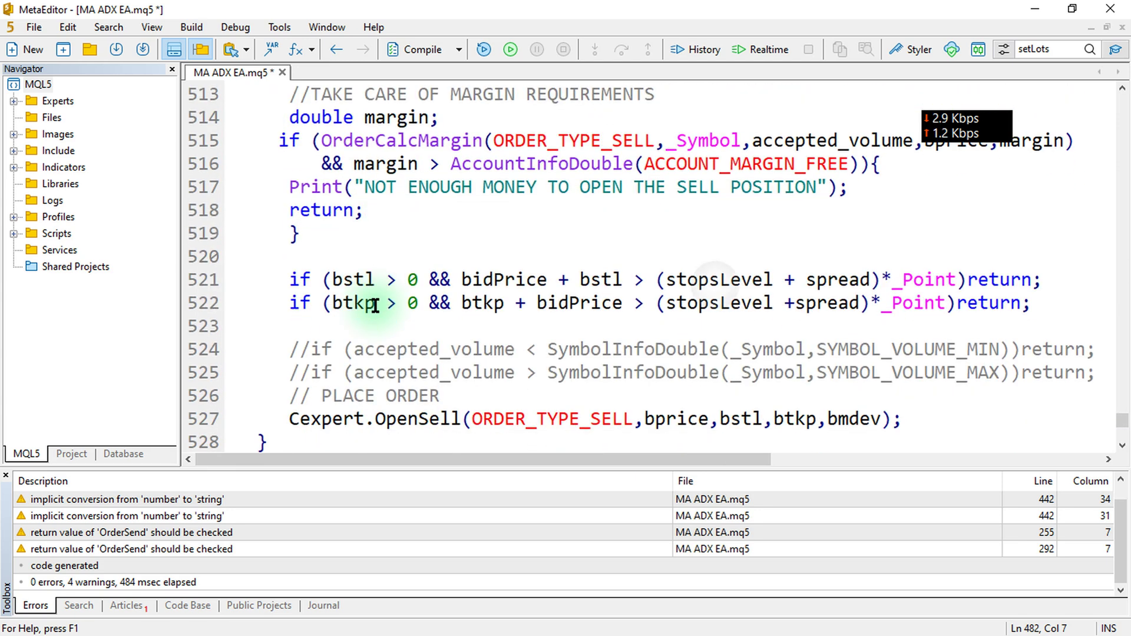
pyautogui.click(311, 370)
pyautogui.press('BackSpace')
pyautogui.press('BackSpace')
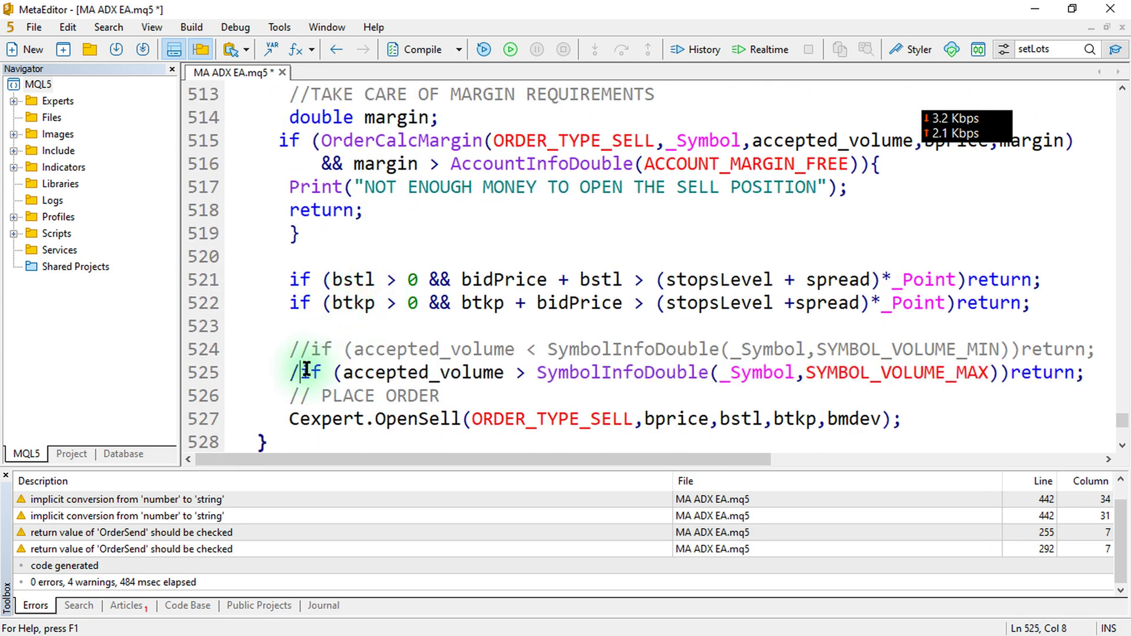
pyautogui.click(308, 350)
pyautogui.press('BackSpace')
pyautogui.press('BackSpace')
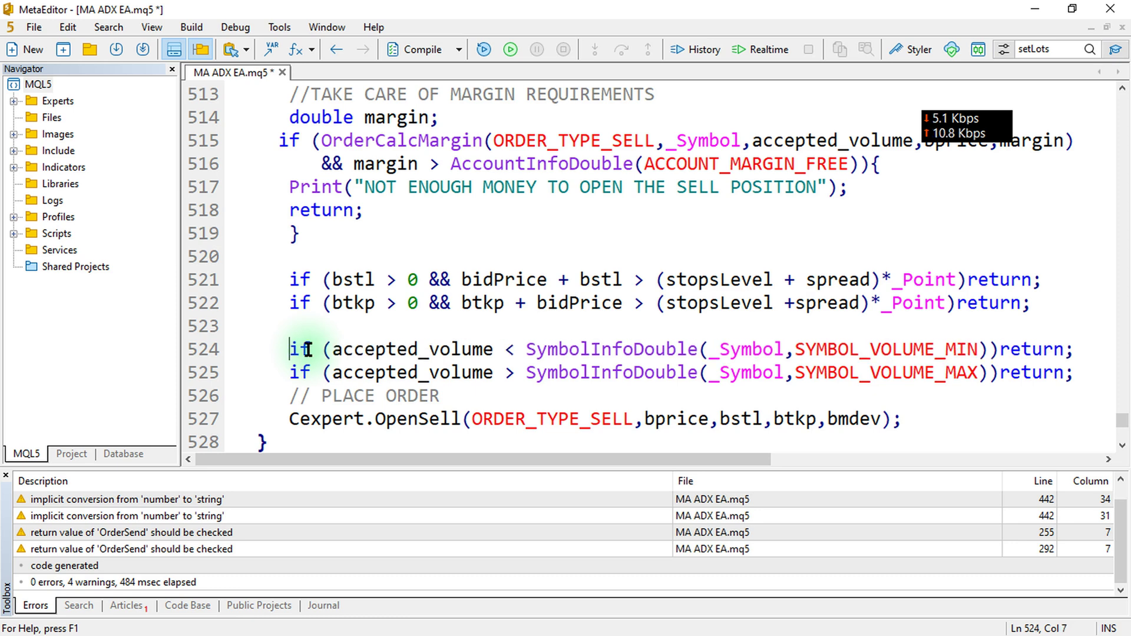
pyautogui.click(440, 350)
pyautogui.click(422, 46)
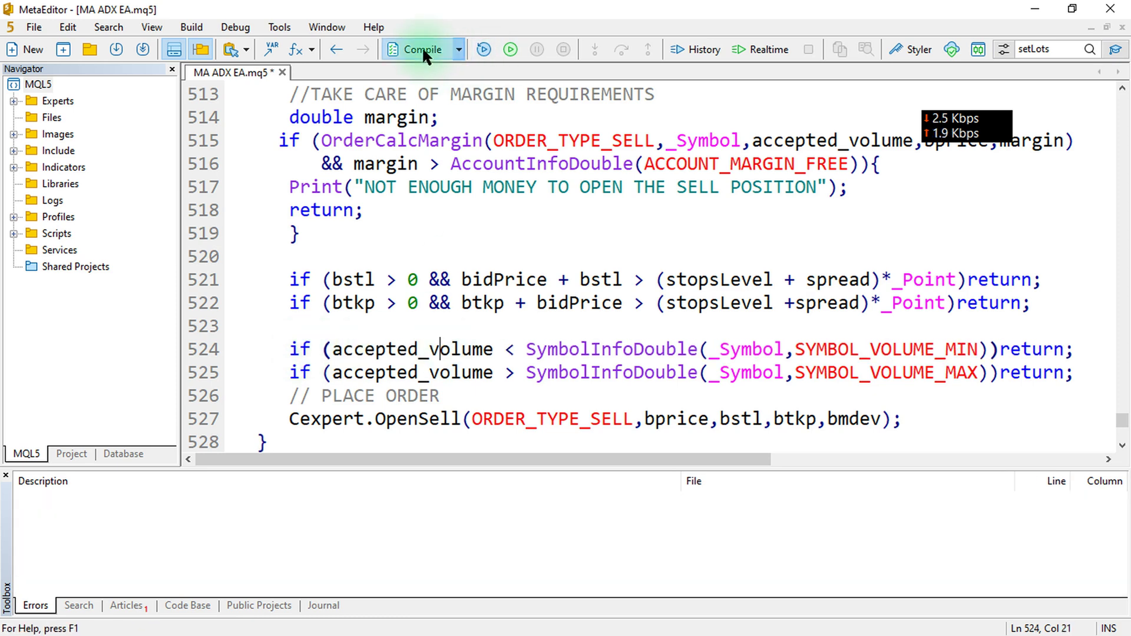
# - Set the lot_size input parameter's default to 0.01 and recompile the expert advisor
pyautogui.scroll(14, 573, 341)
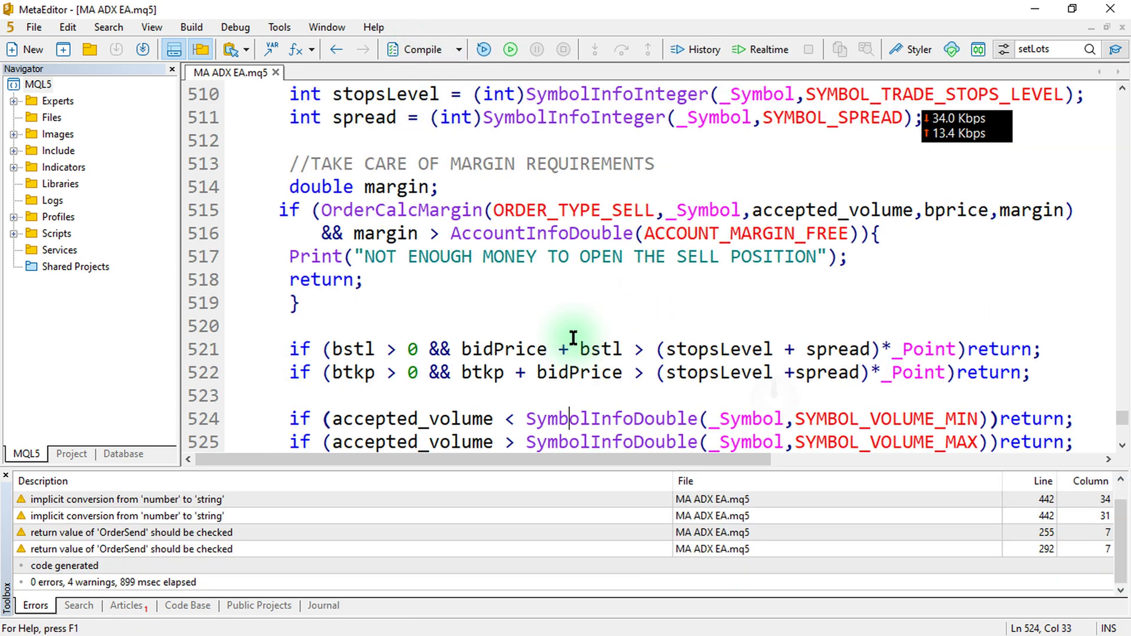
pyautogui.scroll(20, 573, 337)
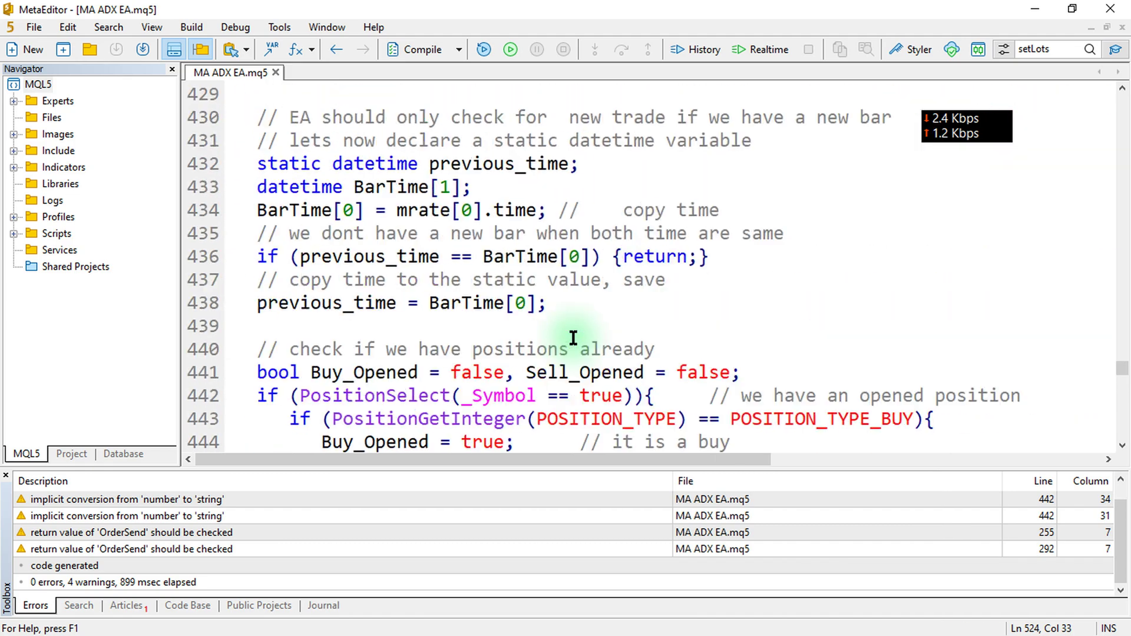
pyautogui.scroll(19, 573, 337)
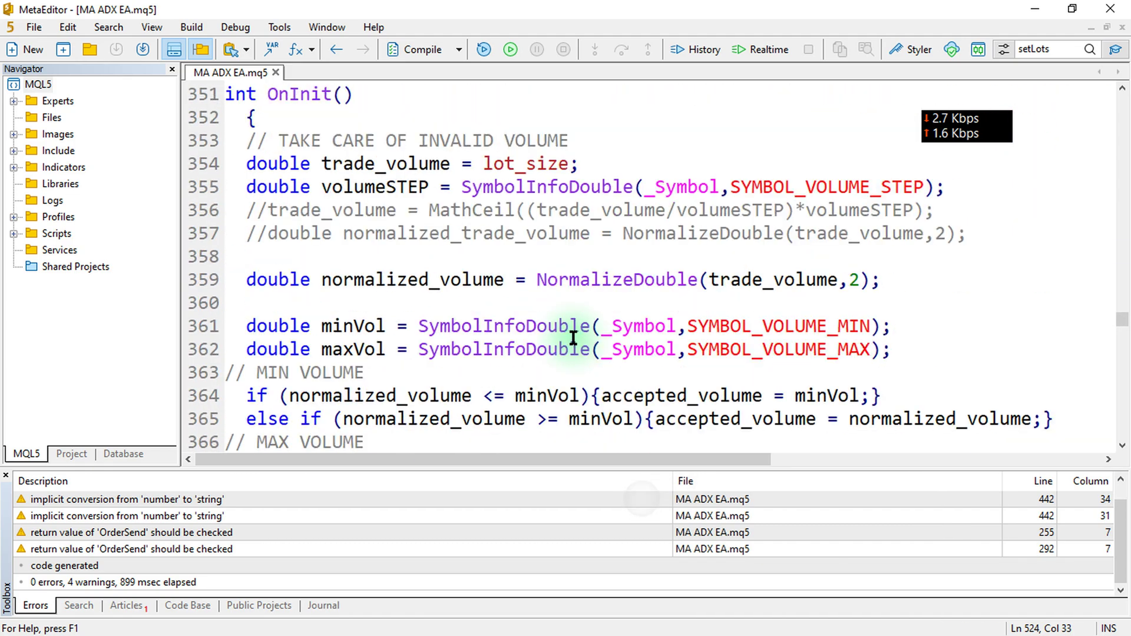
pyautogui.scroll(8, 573, 338)
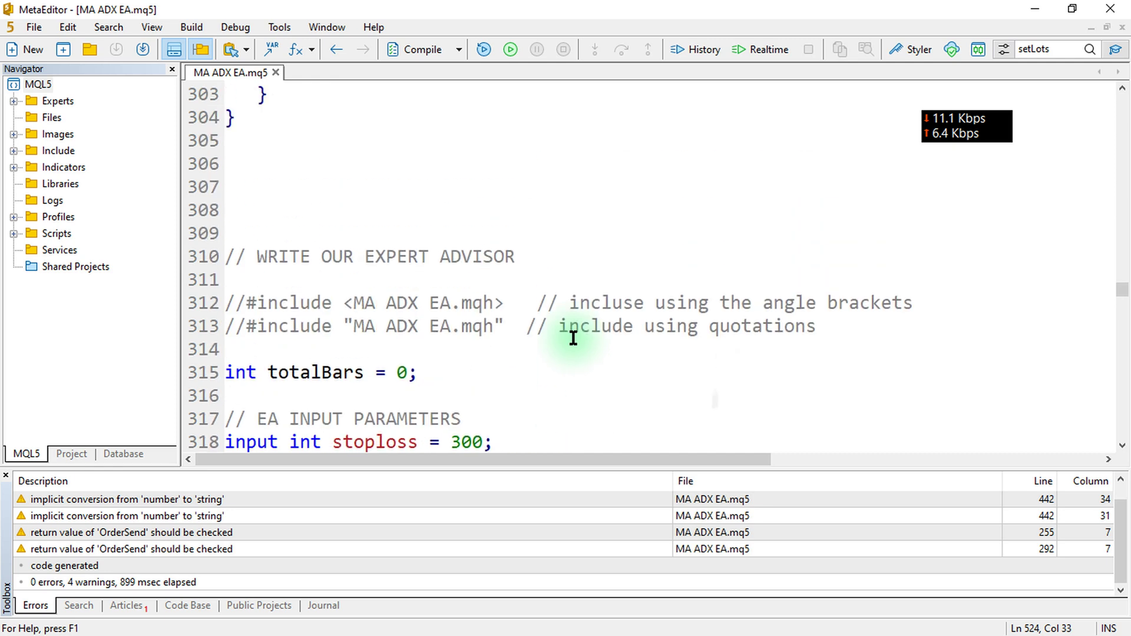
pyautogui.scroll(-2, 573, 337)
pyautogui.scroll(-2, 573, 337)
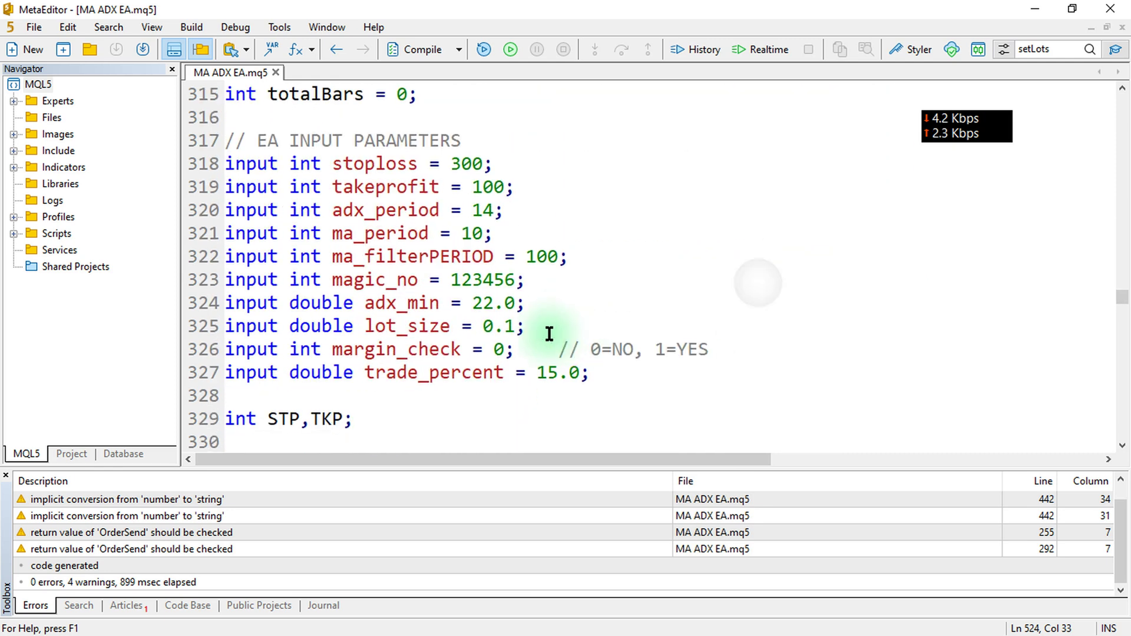
pyautogui.click(507, 326)
pyautogui.write('0')
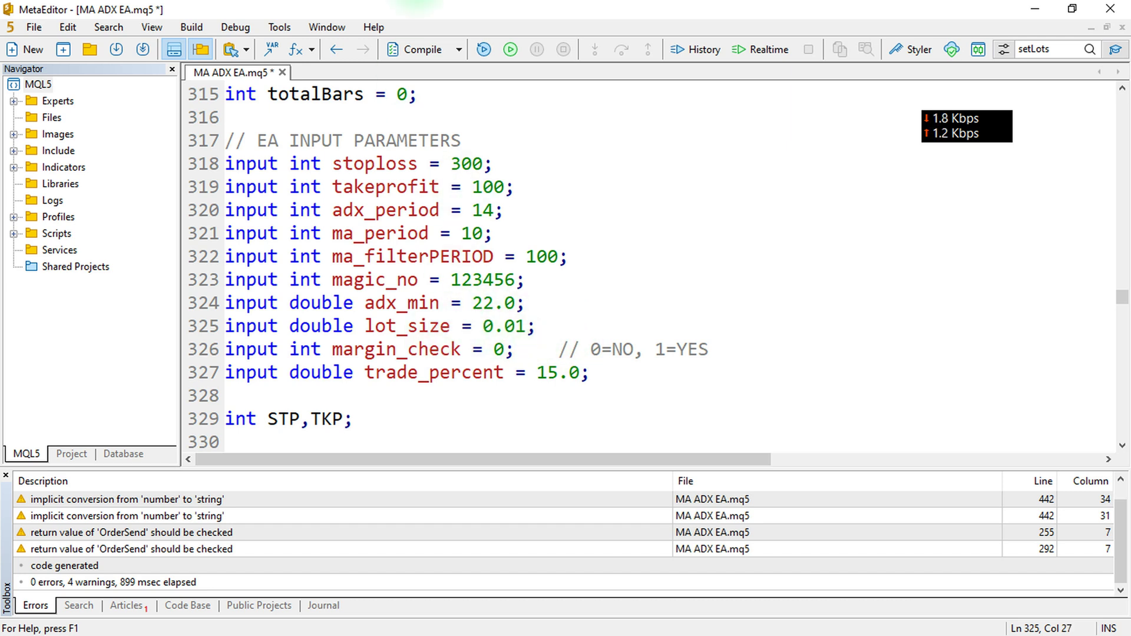
pyautogui.click(419, 50)
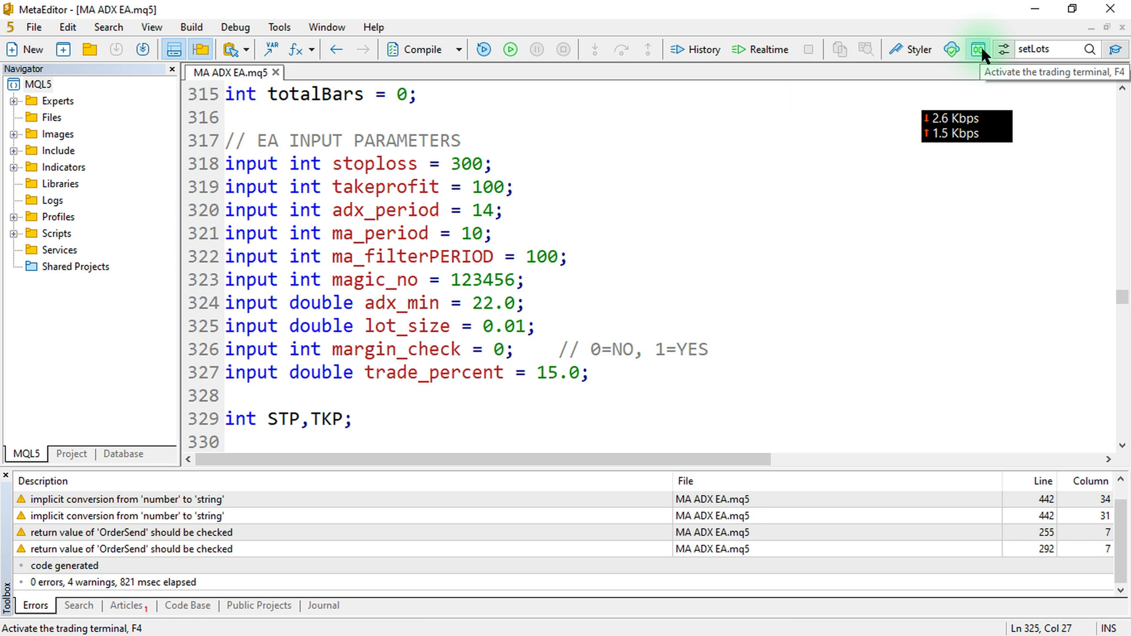
pyautogui.click(430, 48)
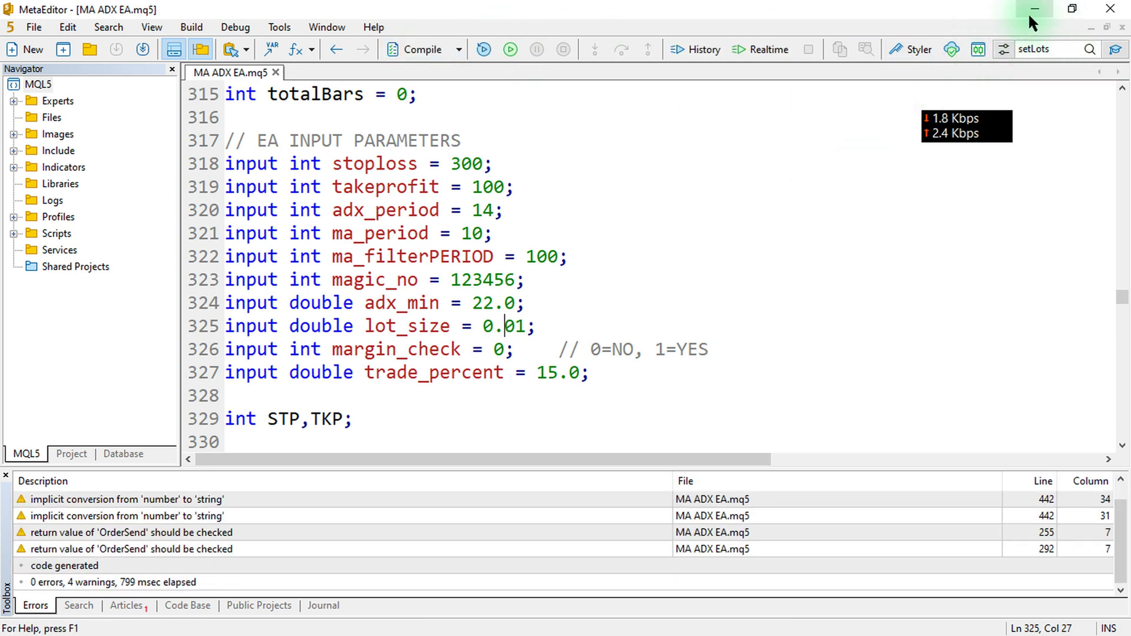
# - Switch to Chrome, start replacing the attached file of product version 1.0, and browse to Local Disk (C:) in the file chooser
pyautogui.click(1034, 10)
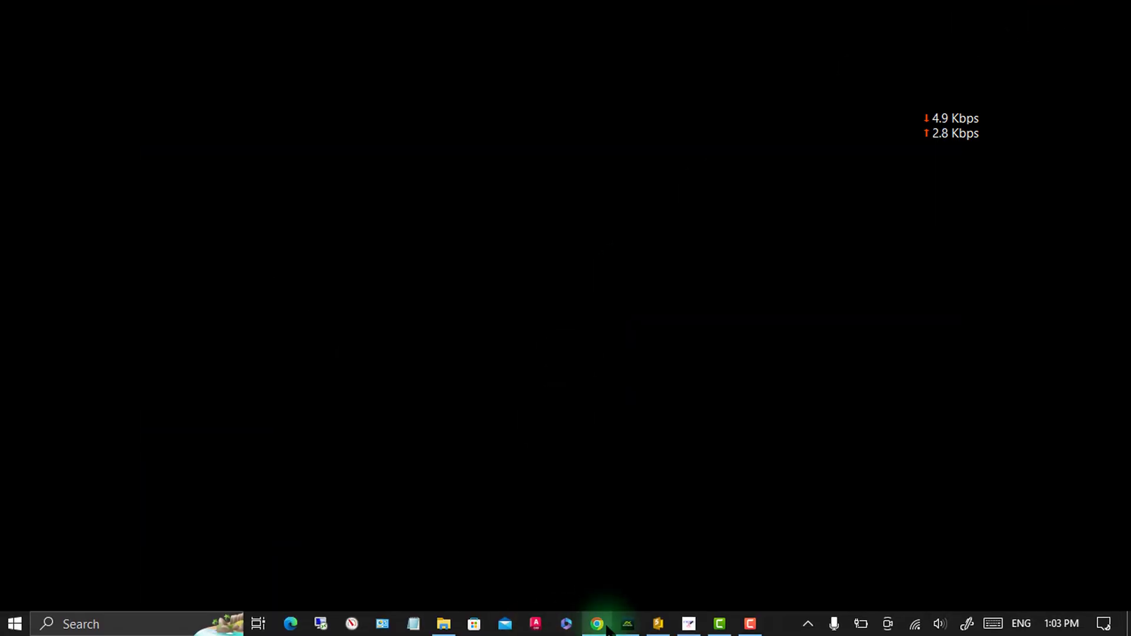
pyautogui.click(597, 621)
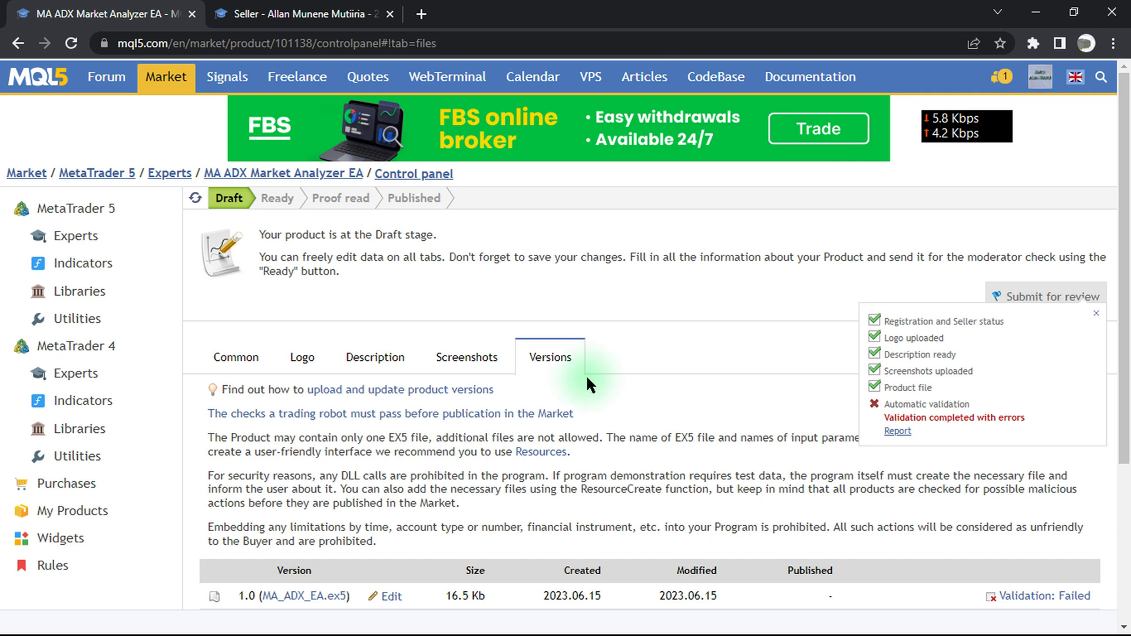
pyautogui.click(391, 596)
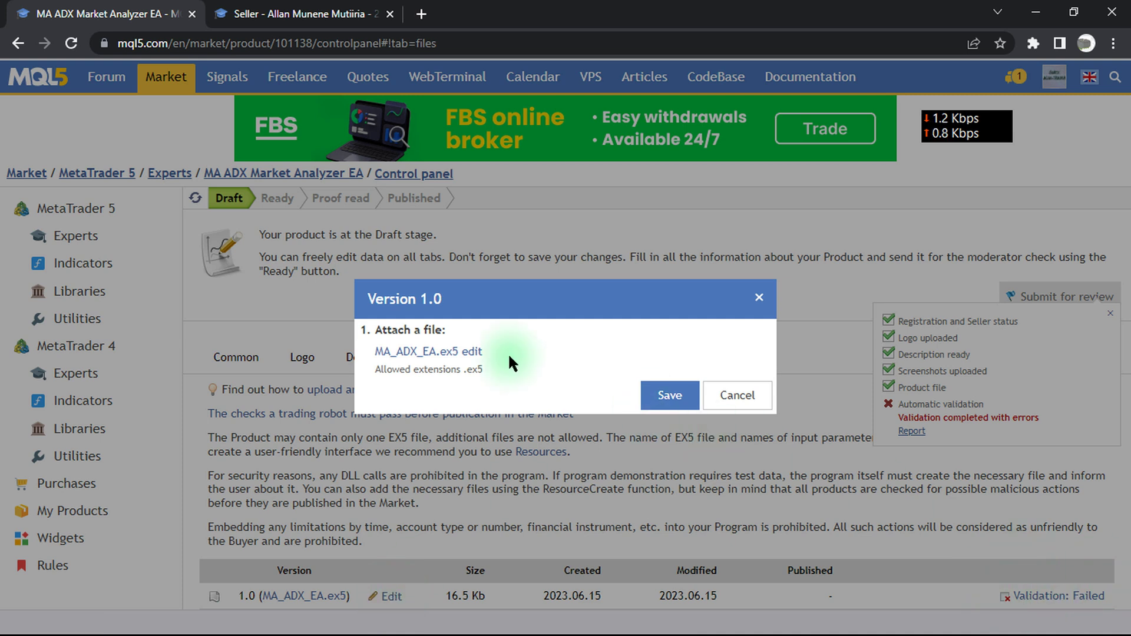
pyautogui.click(474, 352)
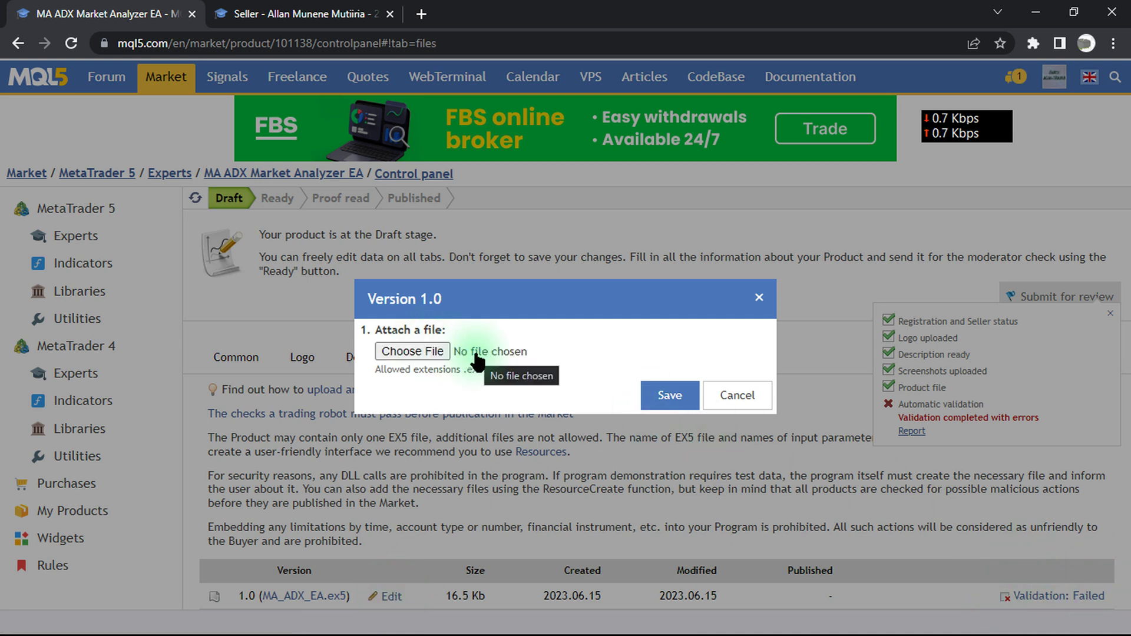
pyautogui.click(428, 350)
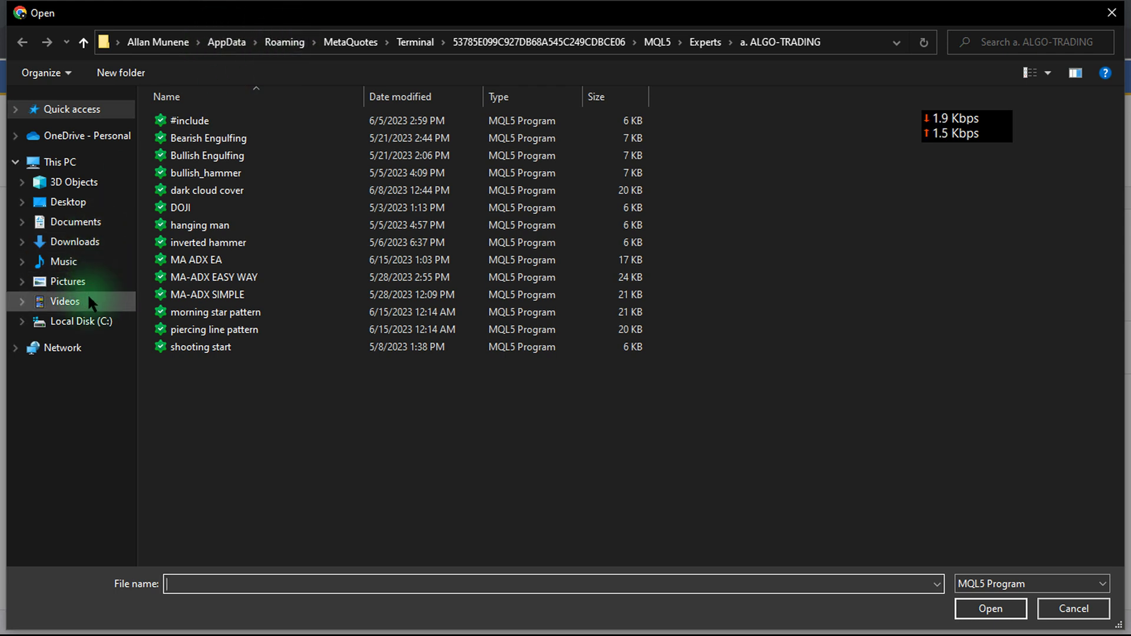
pyautogui.click(94, 324)
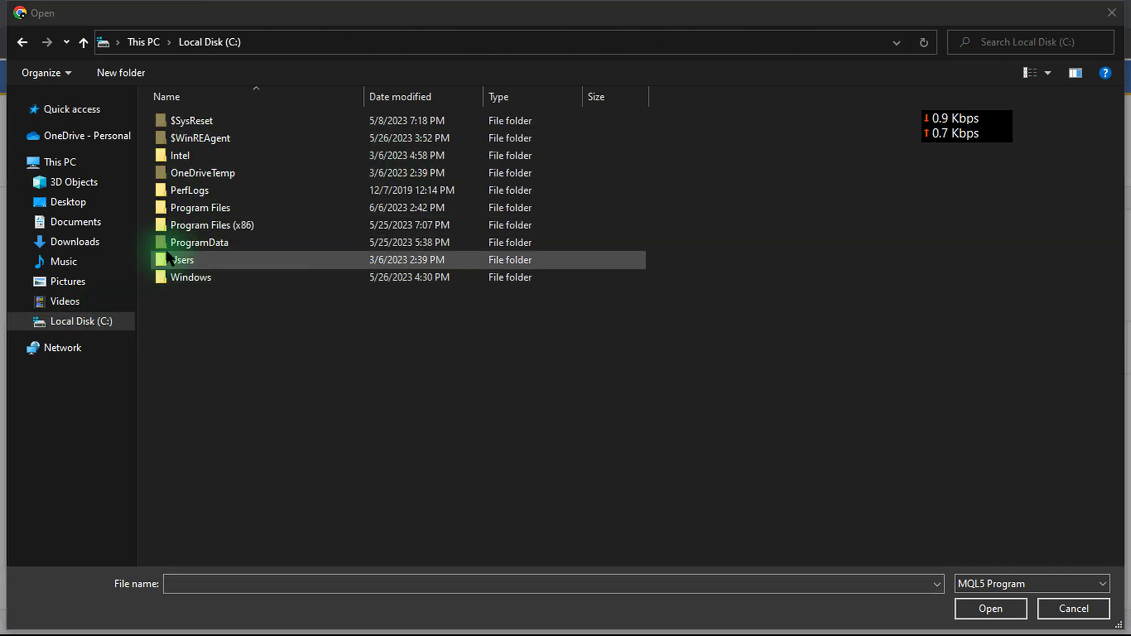
pyautogui.doubleClick(215, 260)
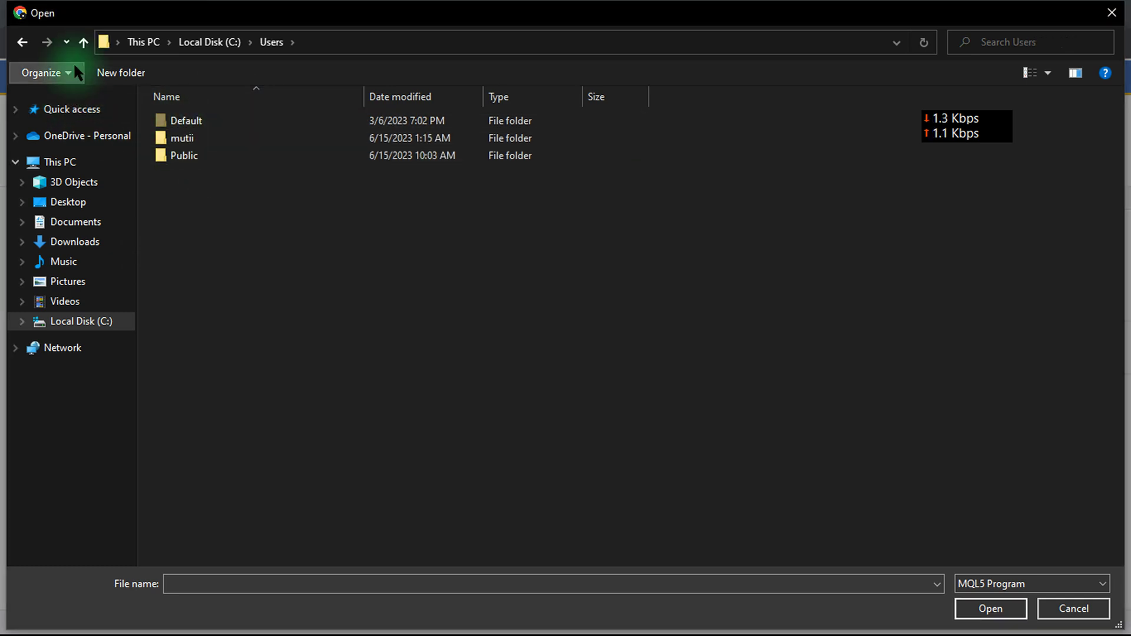
pyautogui.click(83, 42)
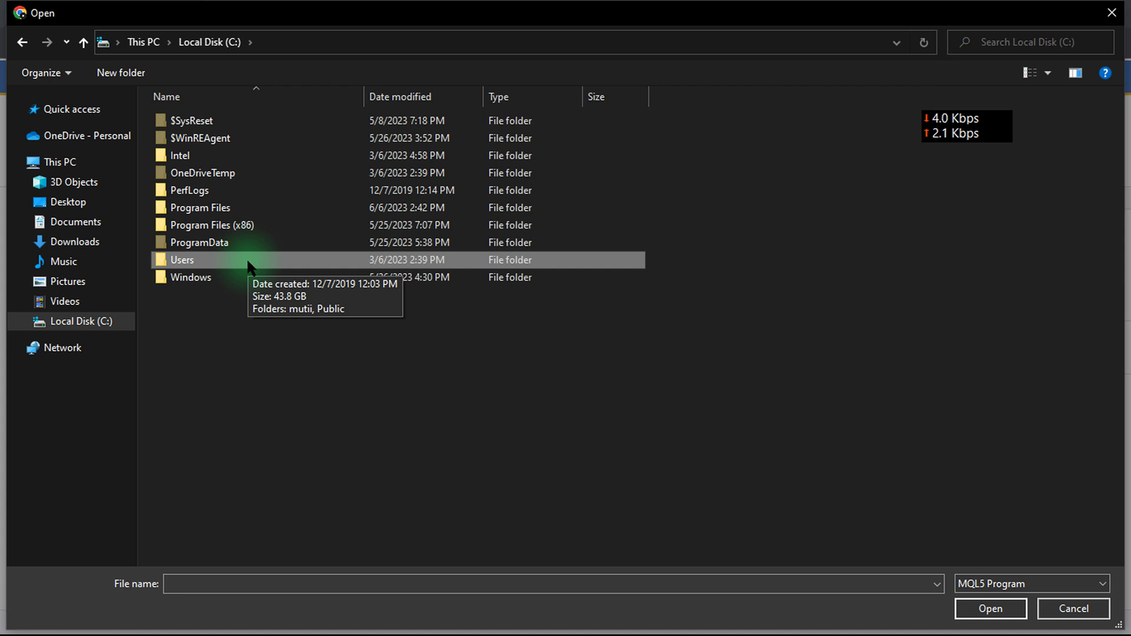
pyautogui.click(218, 324)
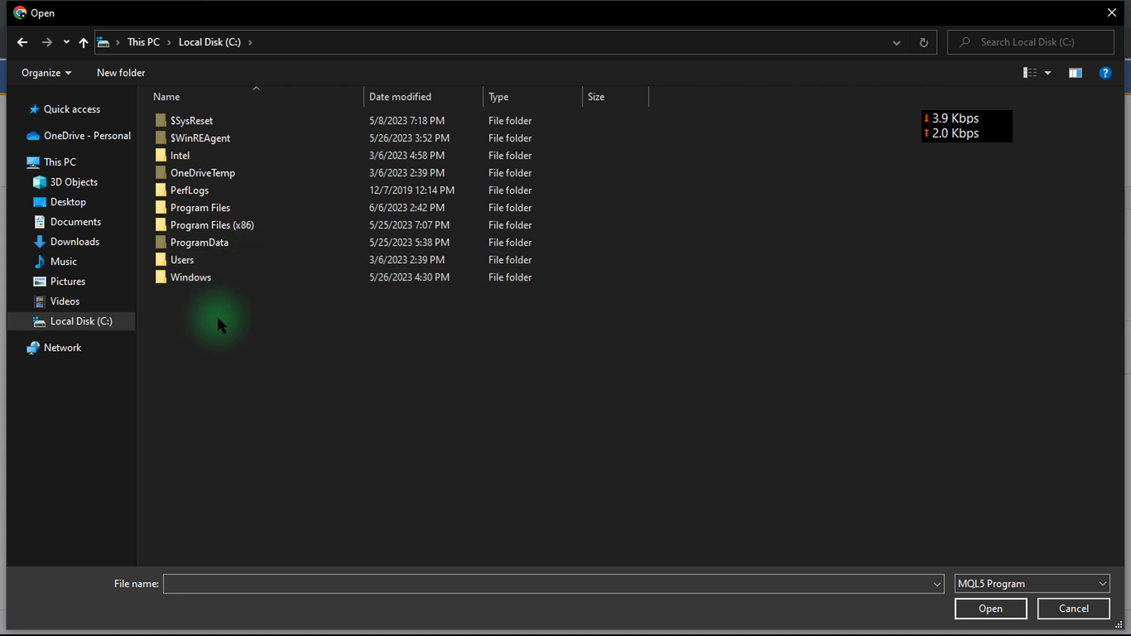
# - Browse in the file chooser through the current user's AppData\Roaming\MetaQuotes folders to the Terminal folder
pyautogui.doubleClick(230, 260)
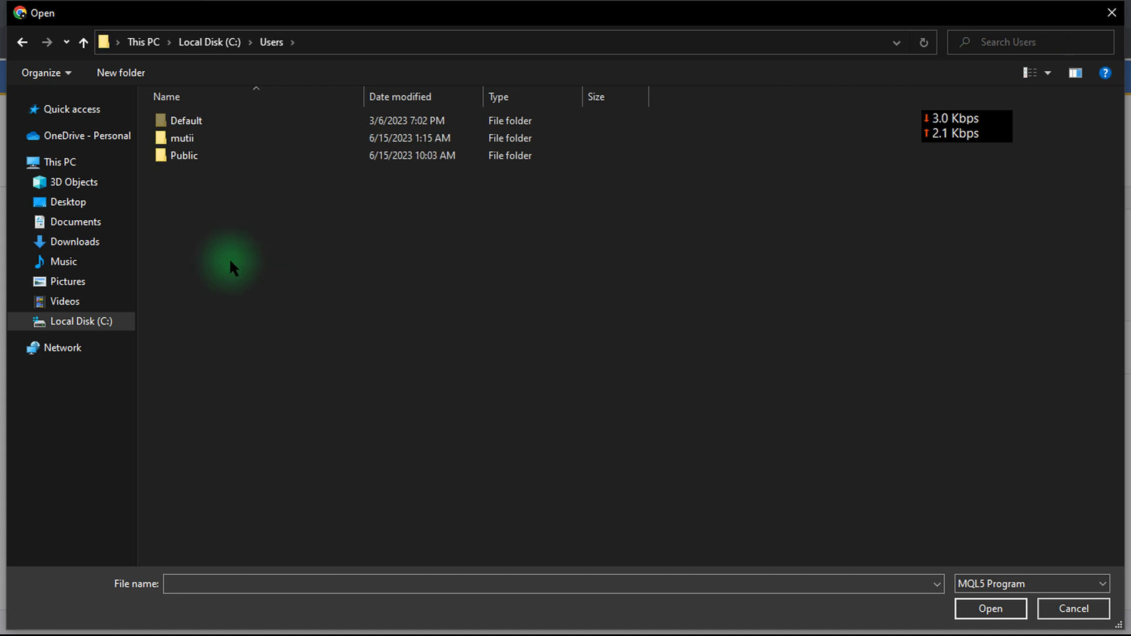
pyautogui.doubleClick(209, 139)
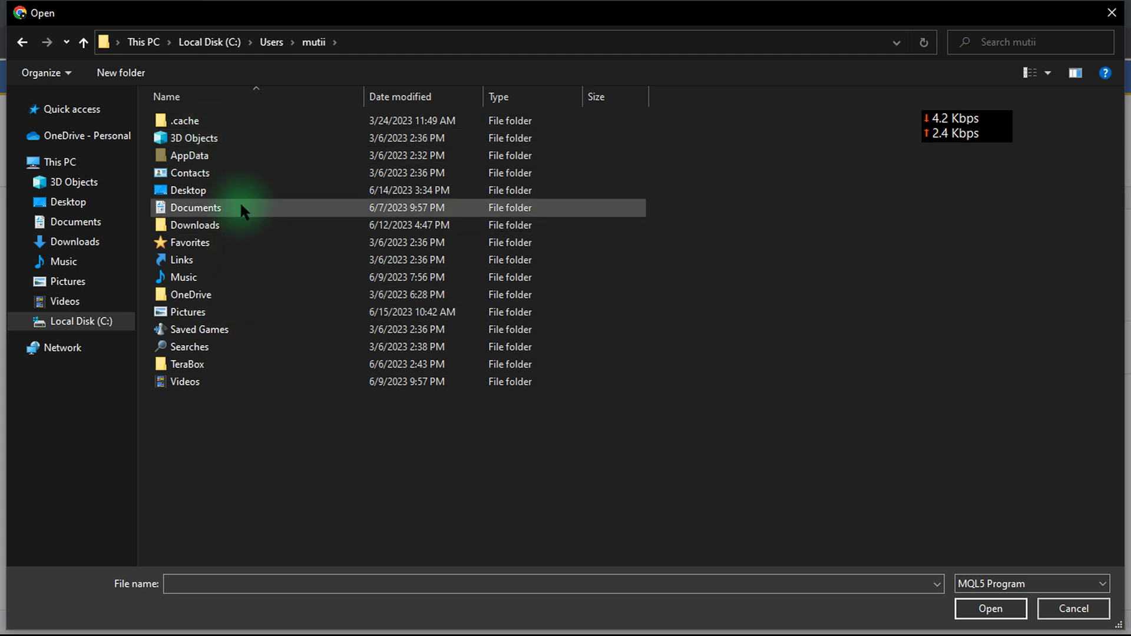
pyautogui.doubleClick(253, 156)
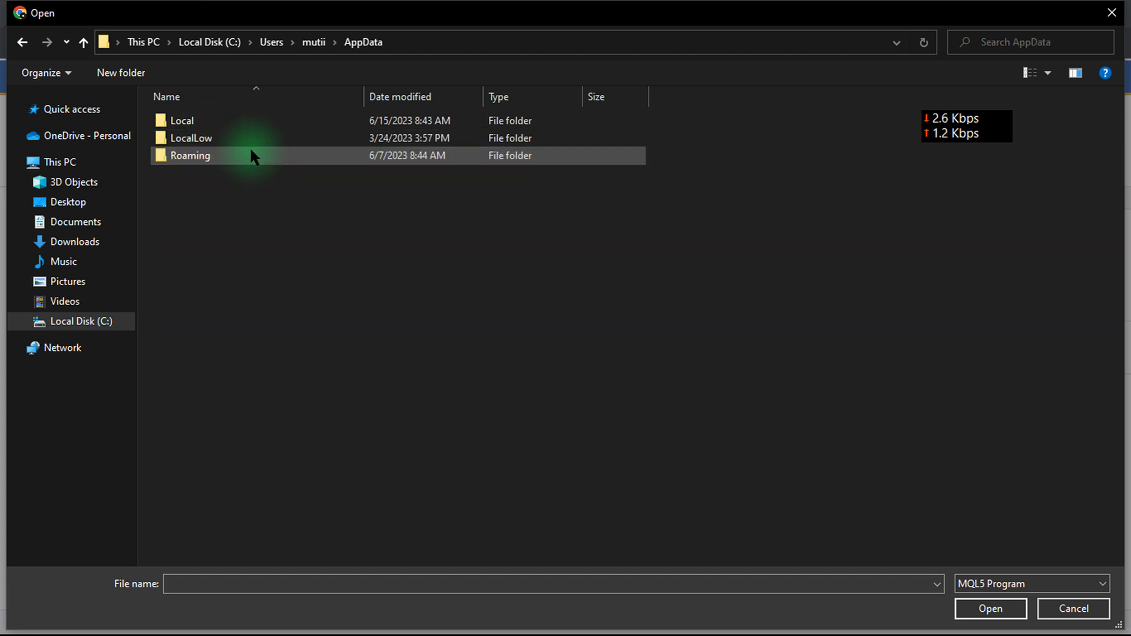
pyautogui.doubleClick(209, 157)
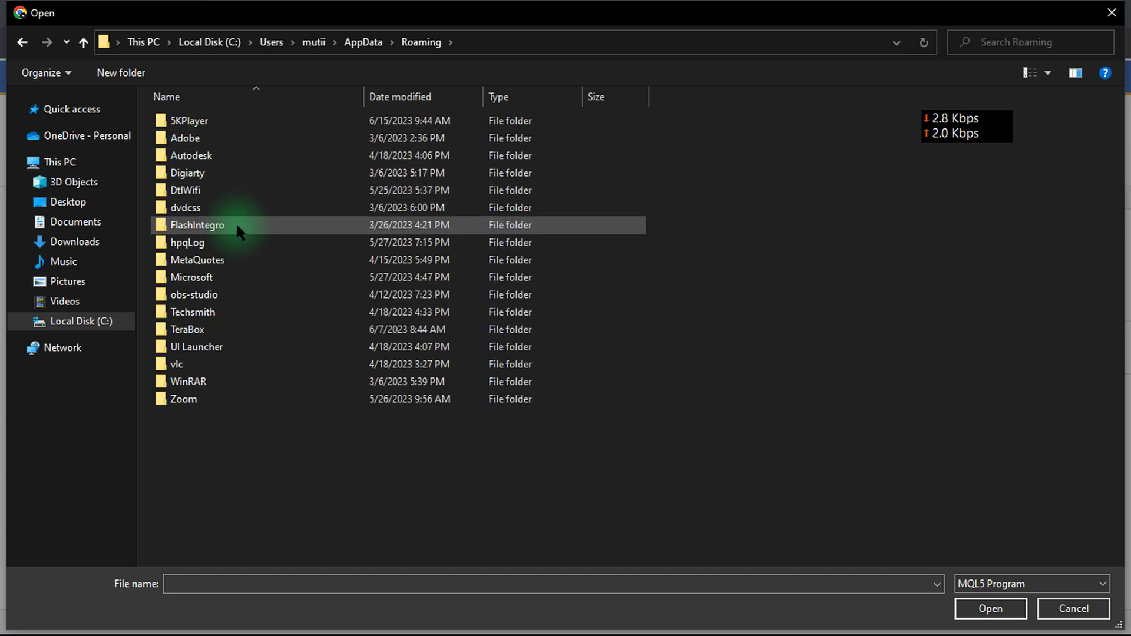
pyautogui.doubleClick(235, 258)
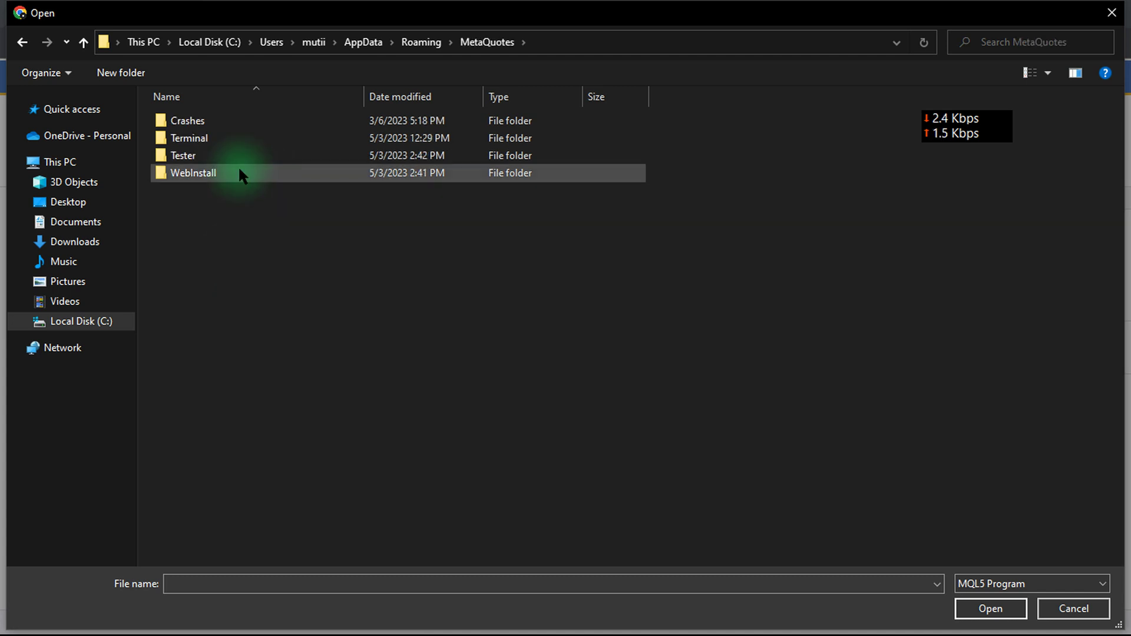
pyautogui.doubleClick(219, 137)
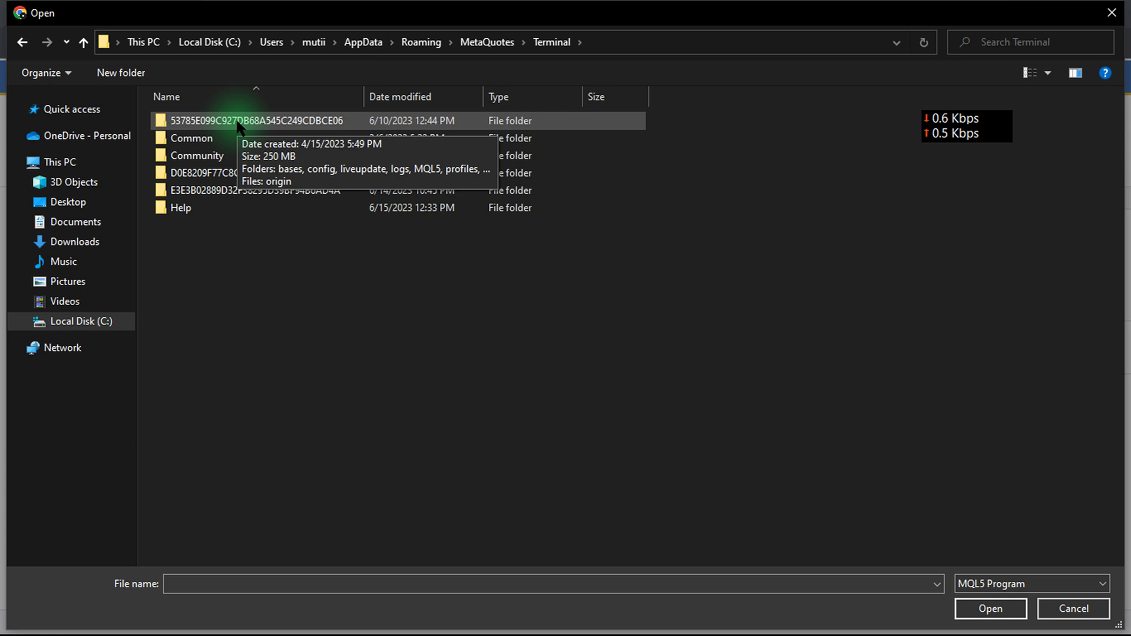
# - Attach MA ADX EA.ex5 from 53785E099C927DB68A545C249CDBCE06\MQL5\Experts\a. ALGO-TRADING to version 1.0 and save the upload
pyautogui.doubleClick(237, 122)
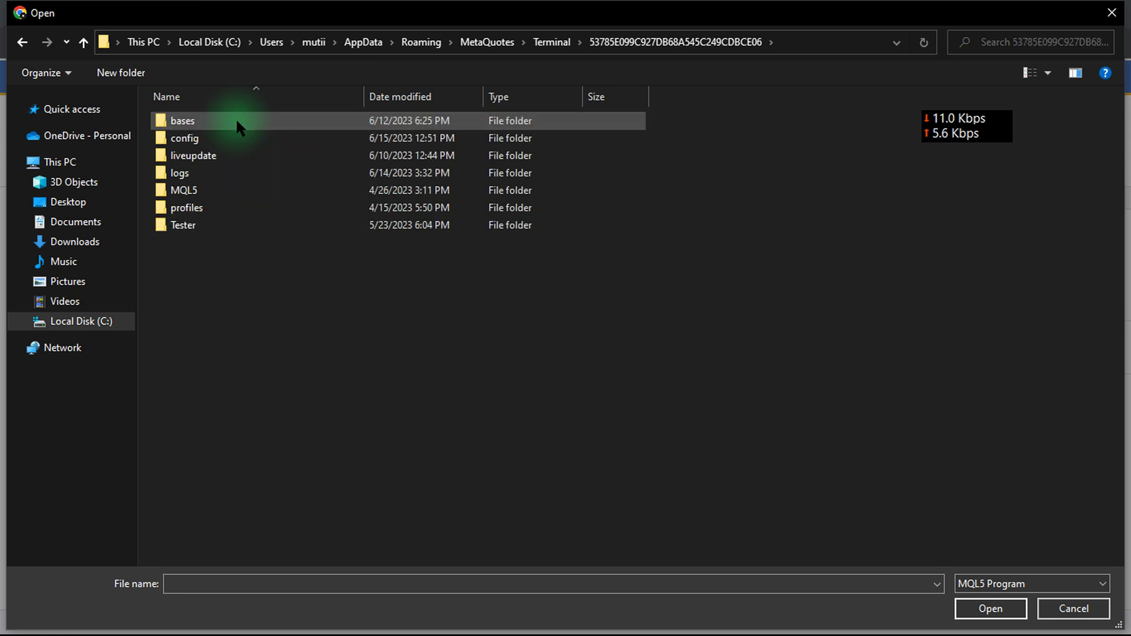
pyautogui.doubleClick(246, 187)
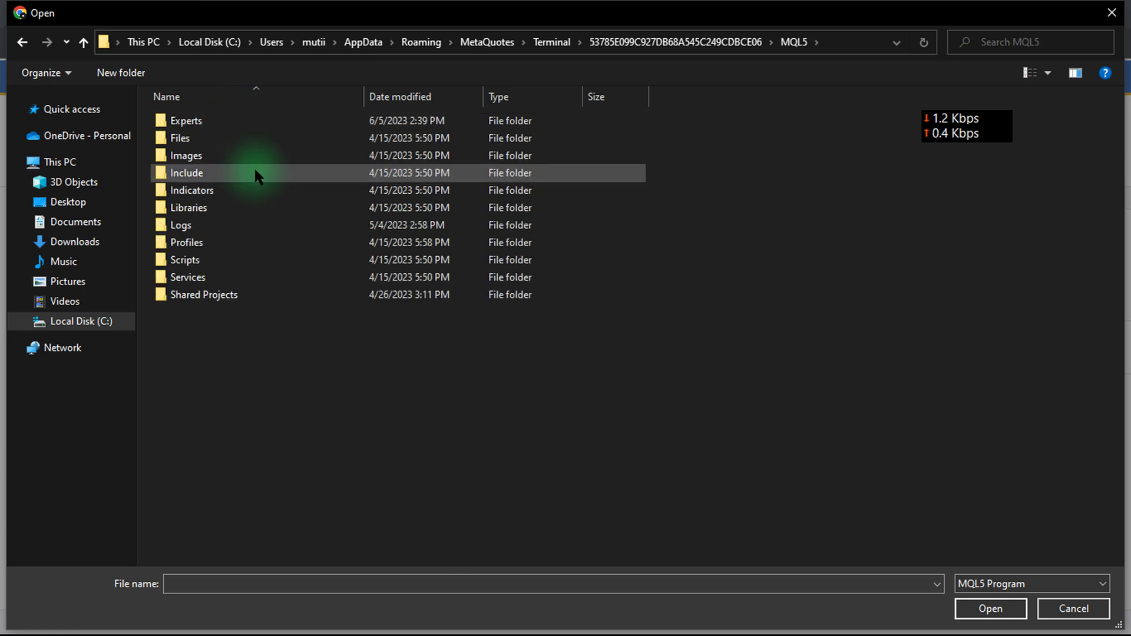
pyautogui.doubleClick(289, 121)
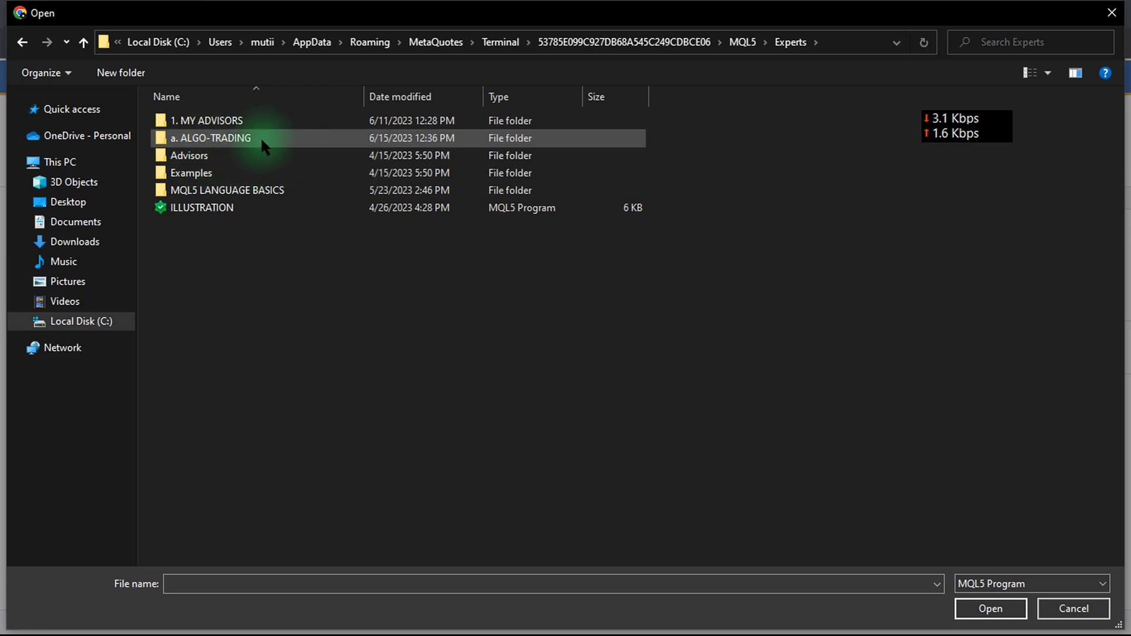
pyautogui.click(241, 141)
pyautogui.doubleClick(241, 141)
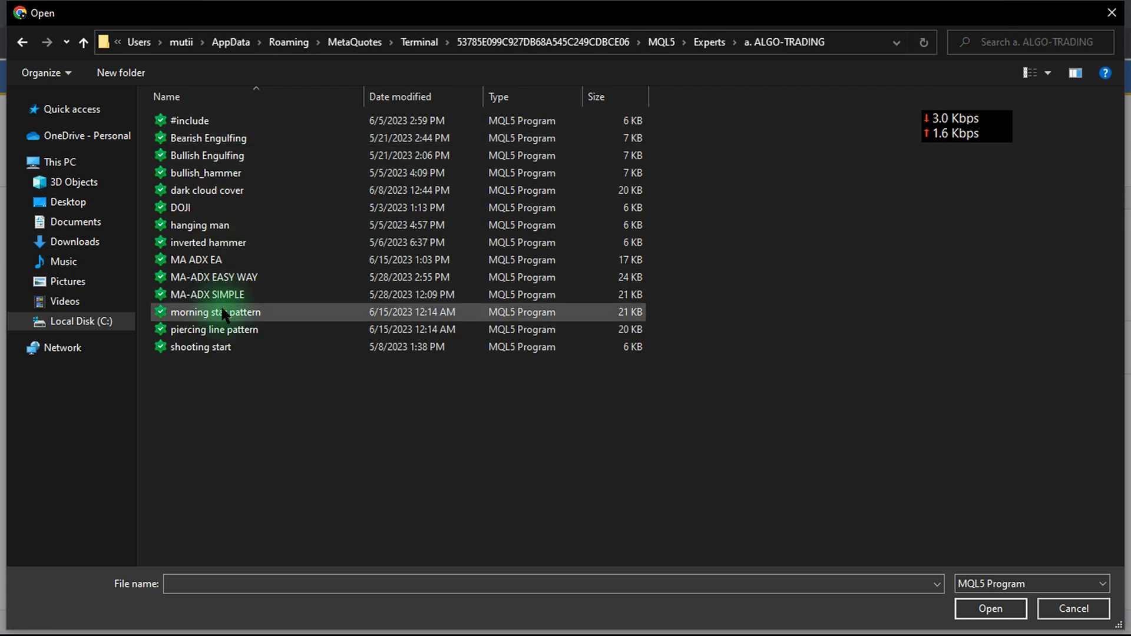
pyautogui.doubleClick(239, 260)
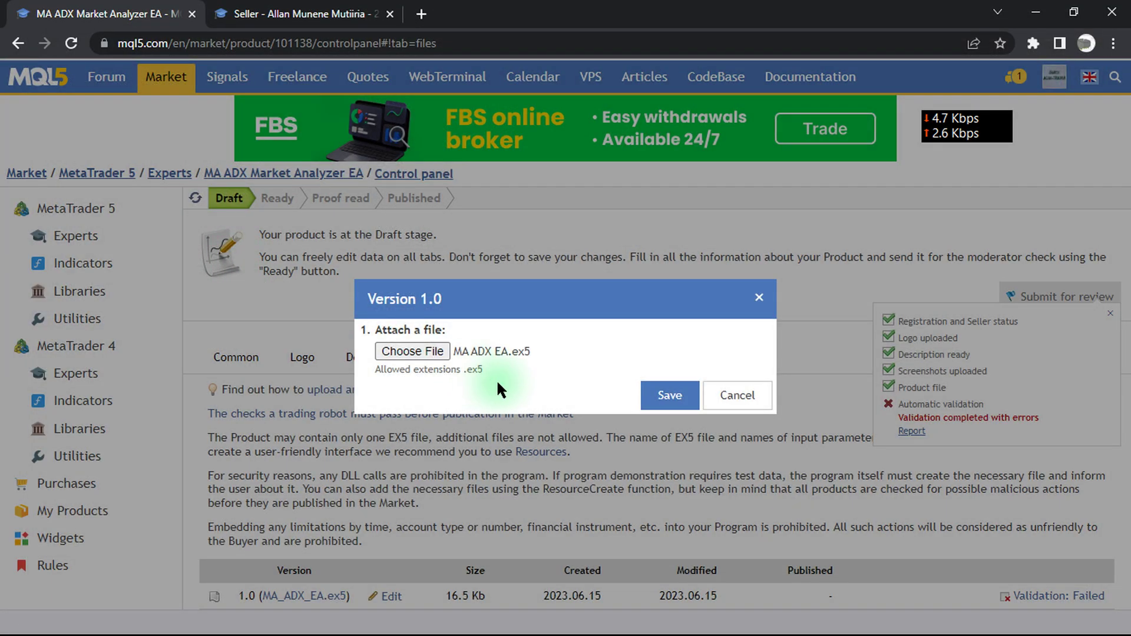
pyautogui.click(654, 395)
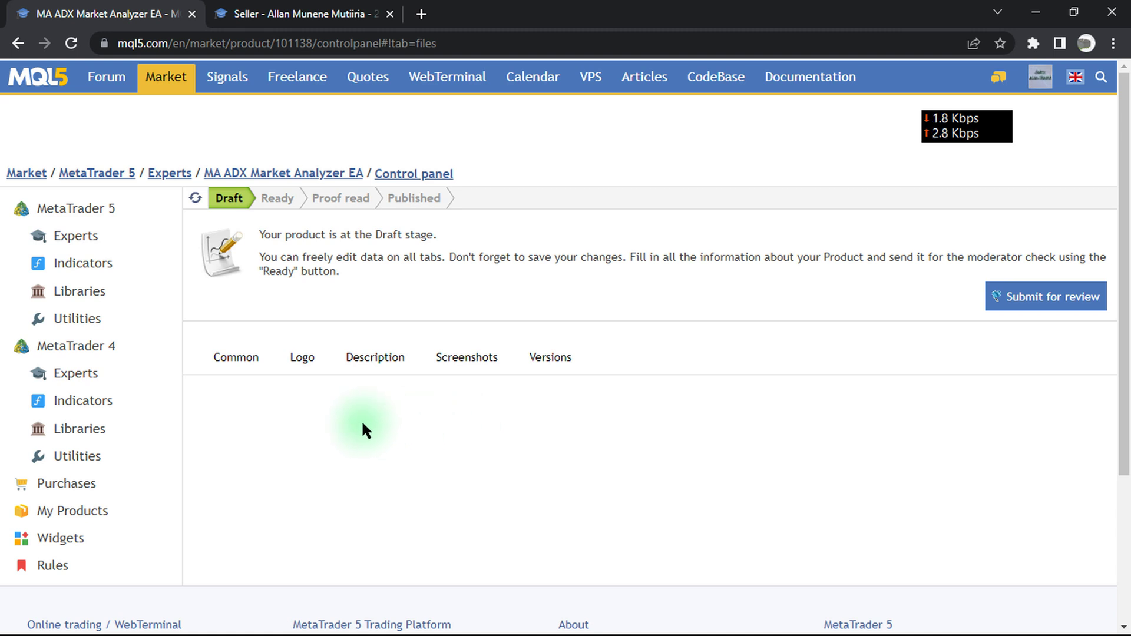
# - Reload the product's control panel and check the validation status of version 1.0 in the versions list
pyautogui.click(72, 44)
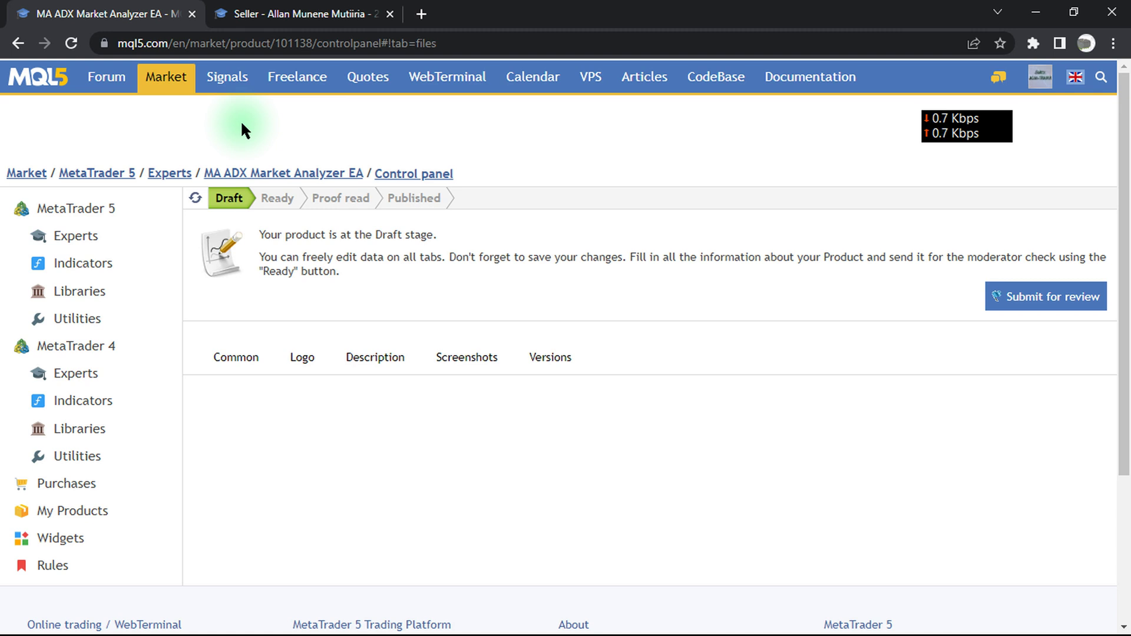
pyautogui.press('F5')
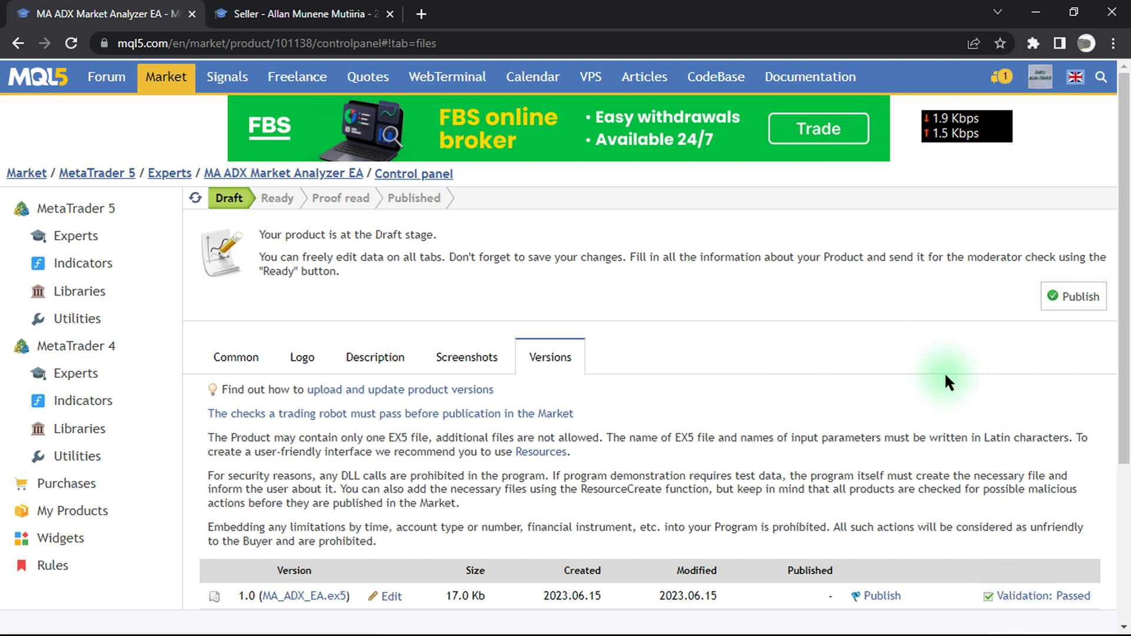
pyautogui.scroll(-4, 945, 372)
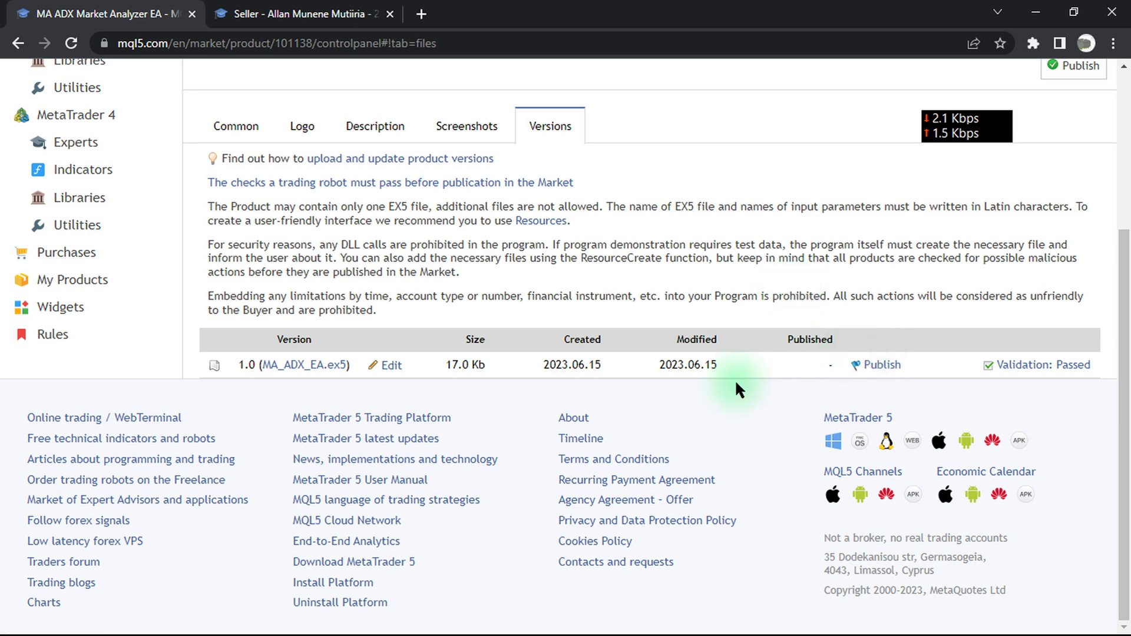
pyautogui.scroll(4, 734, 379)
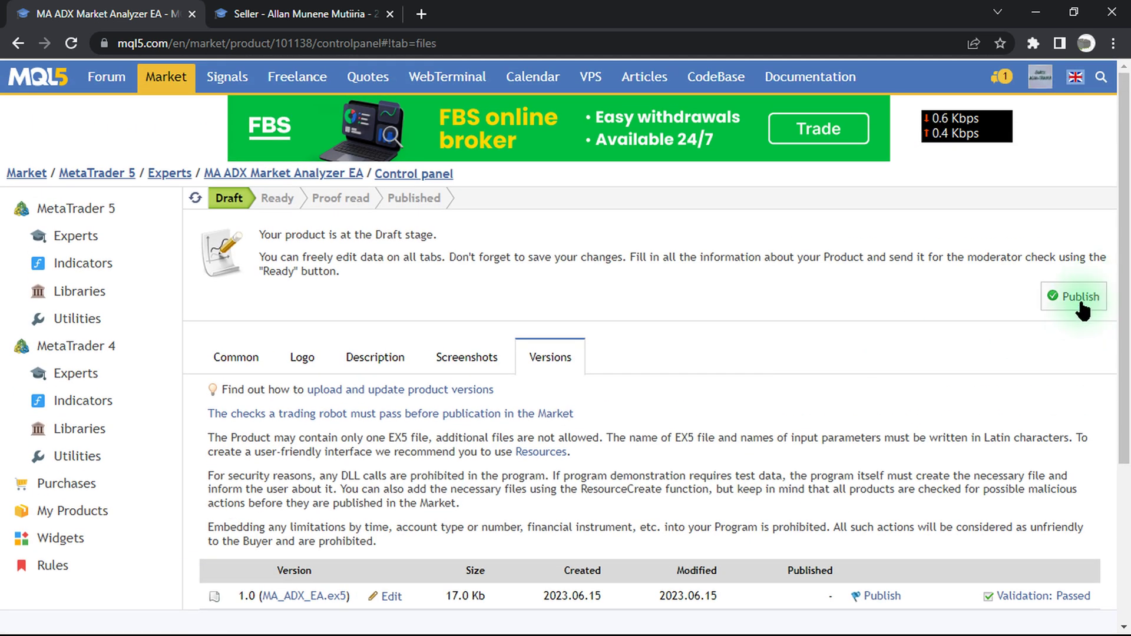
# - Publish the product, agreeing with the Market service Rules and confirming it does not provide guarantee or promise of profits
pyautogui.click(1080, 297)
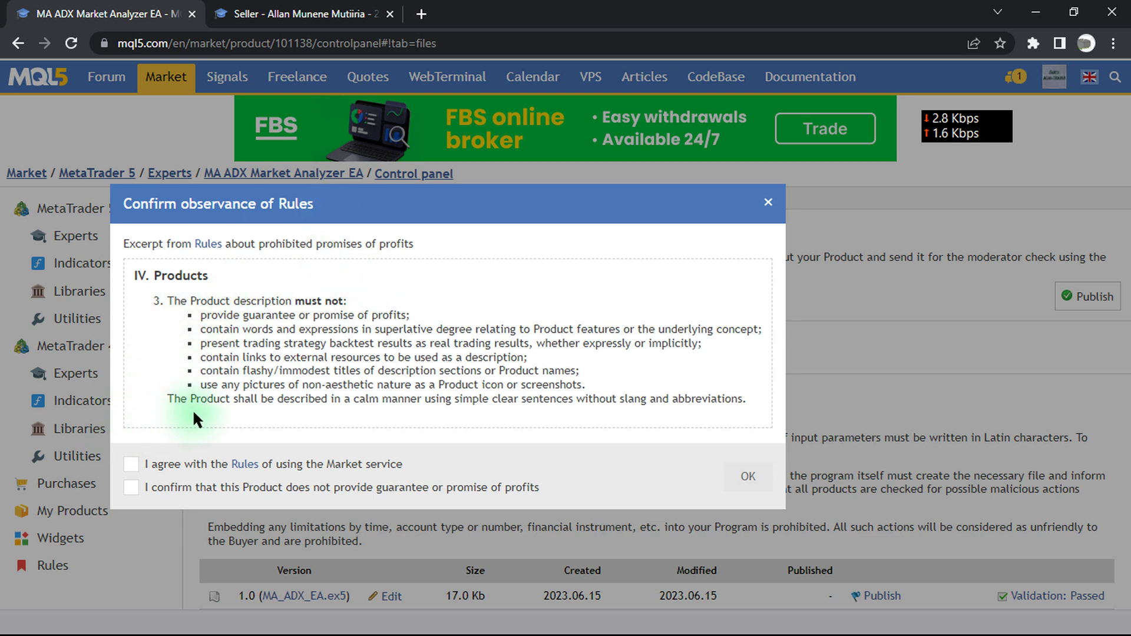
pyautogui.click(131, 464)
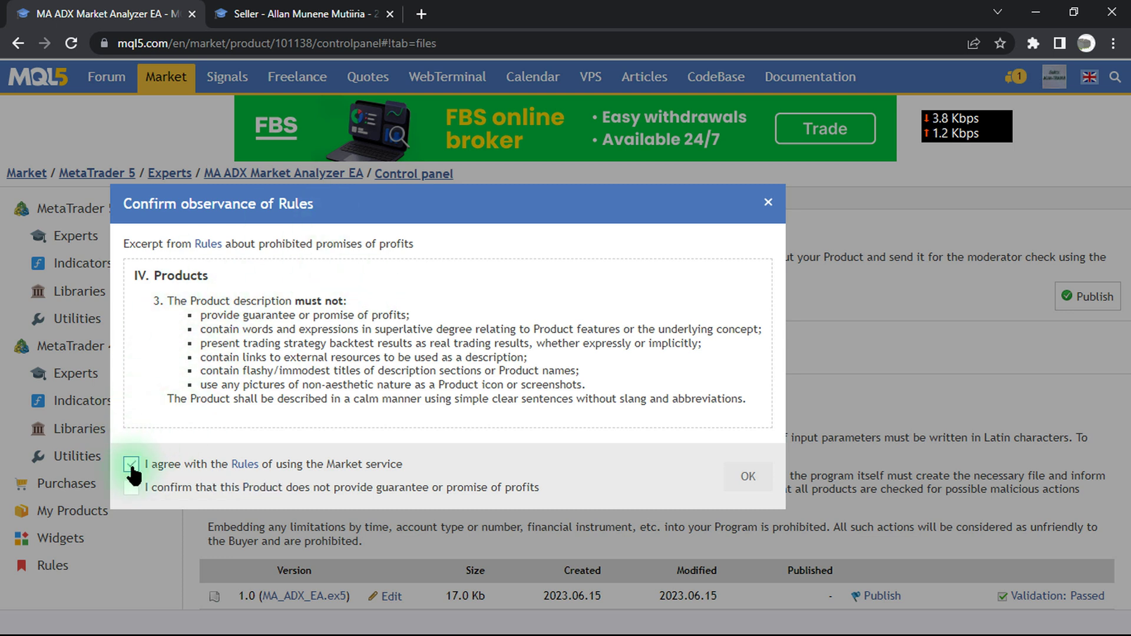
pyautogui.click(131, 488)
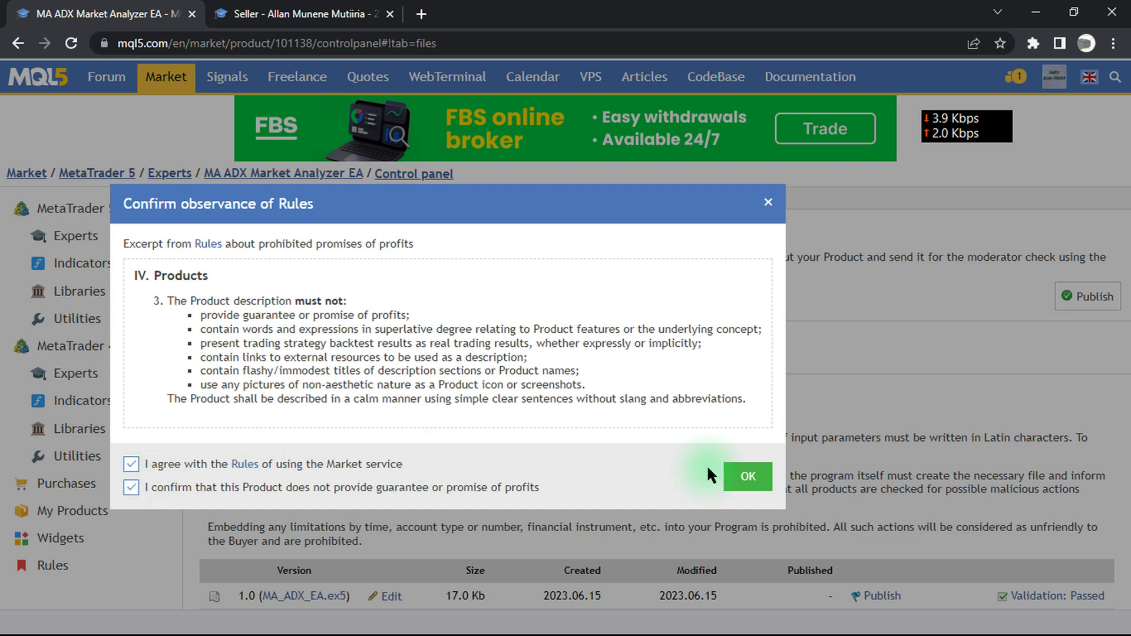
pyautogui.click(735, 476)
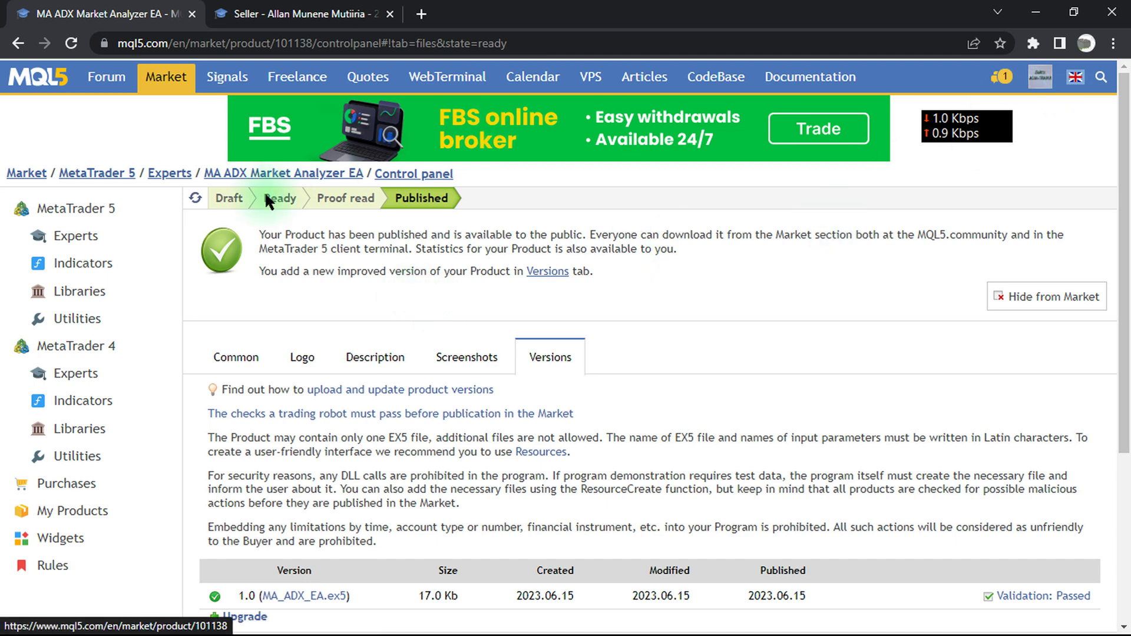
# - Open the My Products list and request the MA ADX Market Analyzer EA product page
pyautogui.click(78, 517)
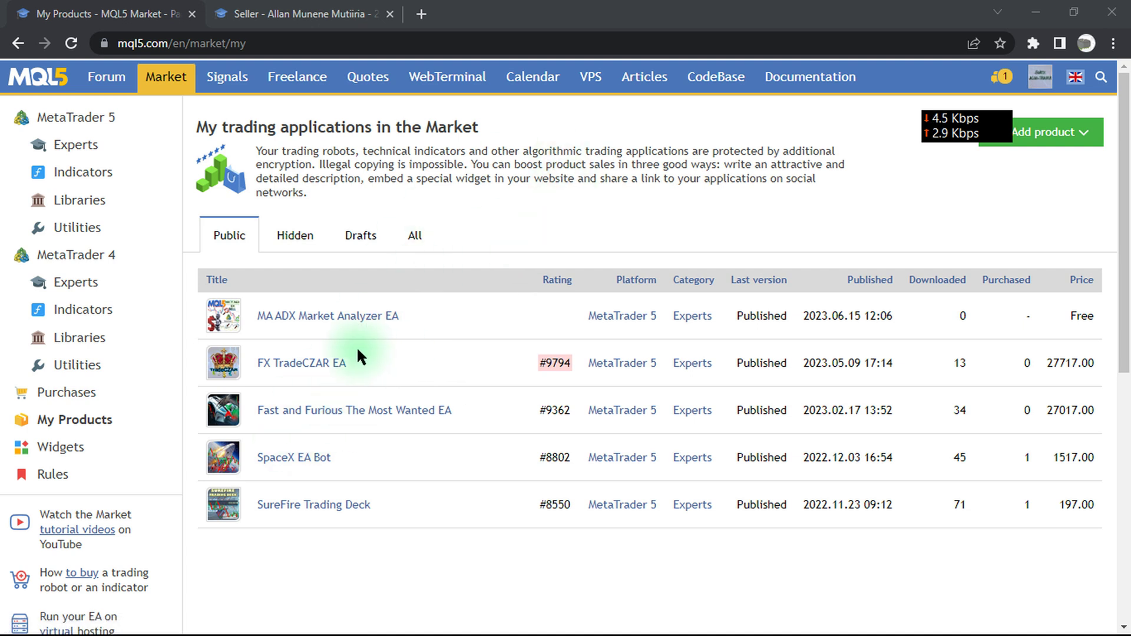
pyautogui.click(296, 318)
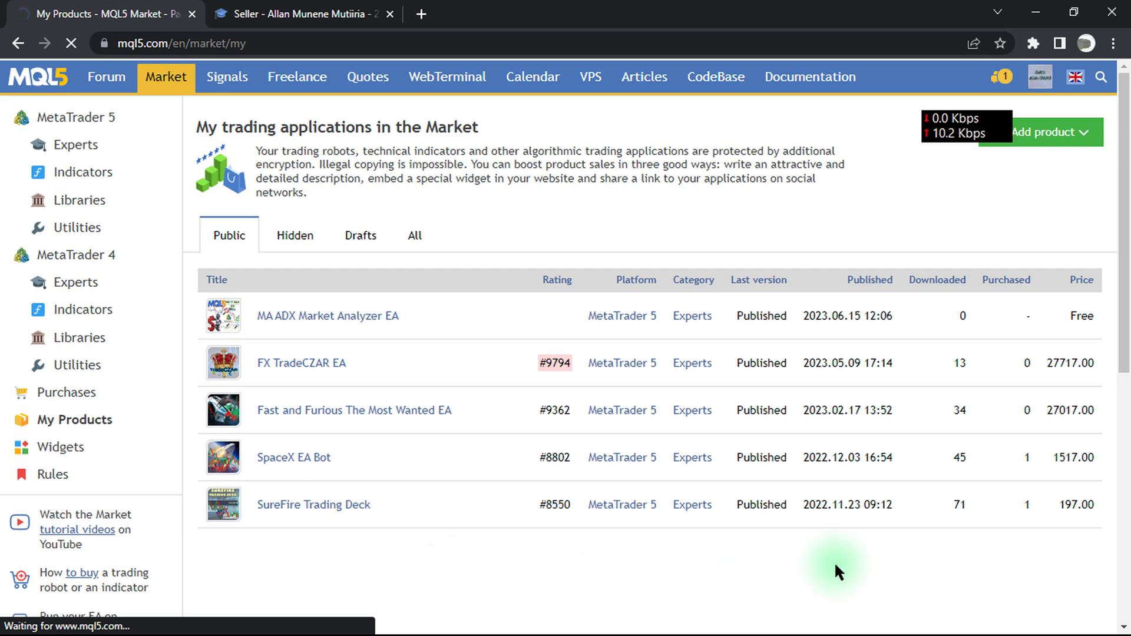
pyautogui.click(358, 318)
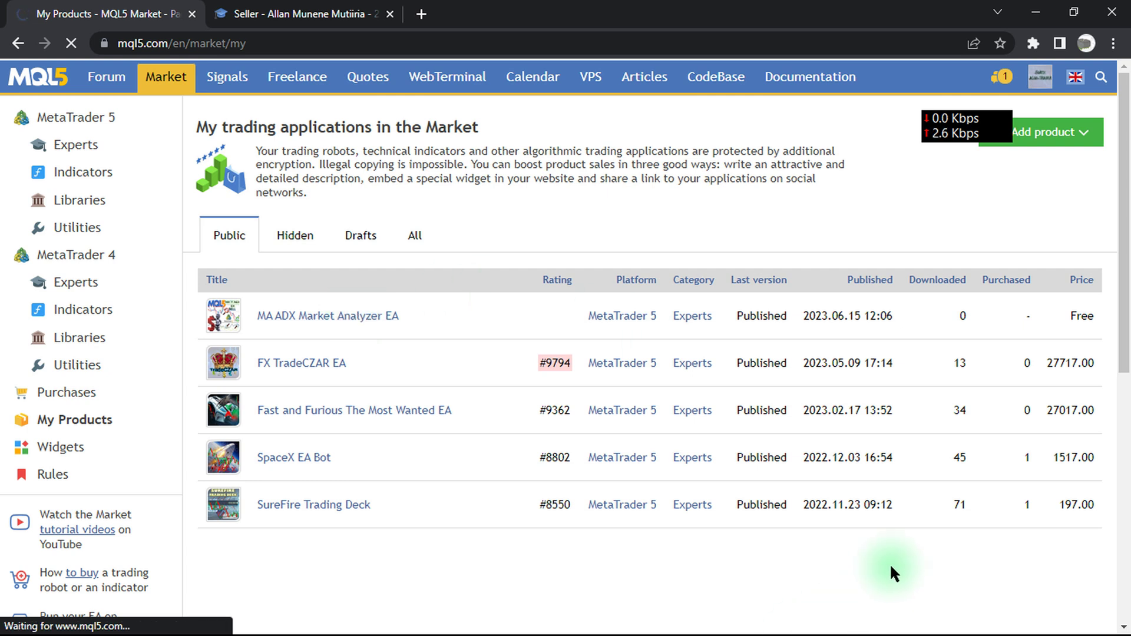
# - Switch to the Windows desktop and restart the network connection by turning Wi-Fi off and on again
pyautogui.click(1035, 12)
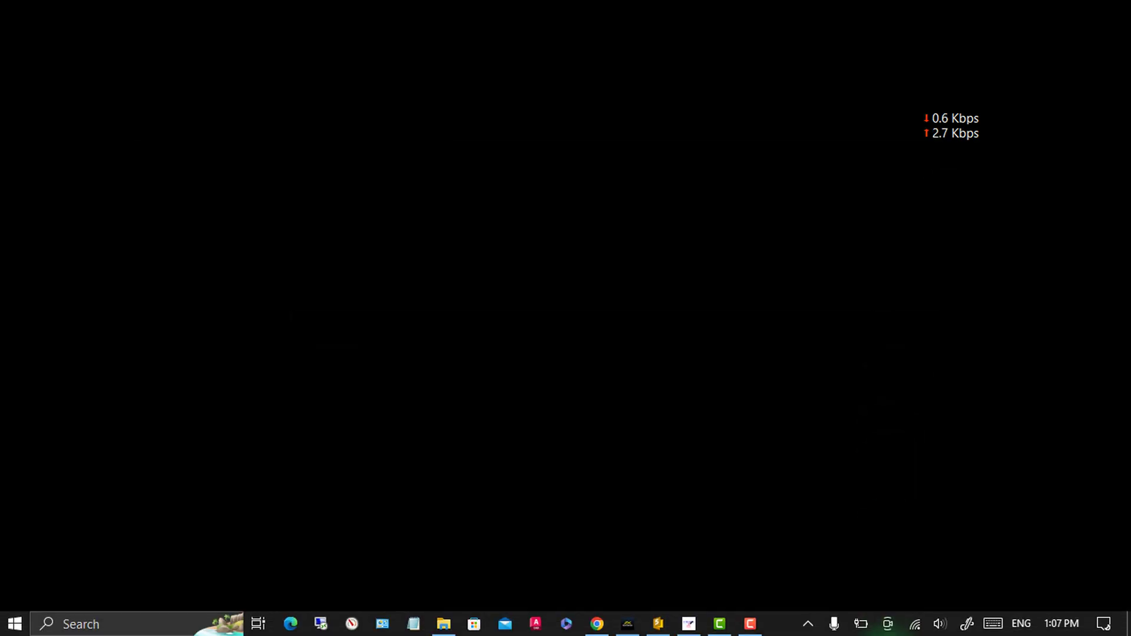
pyautogui.click(915, 623)
pyautogui.click(920, 628)
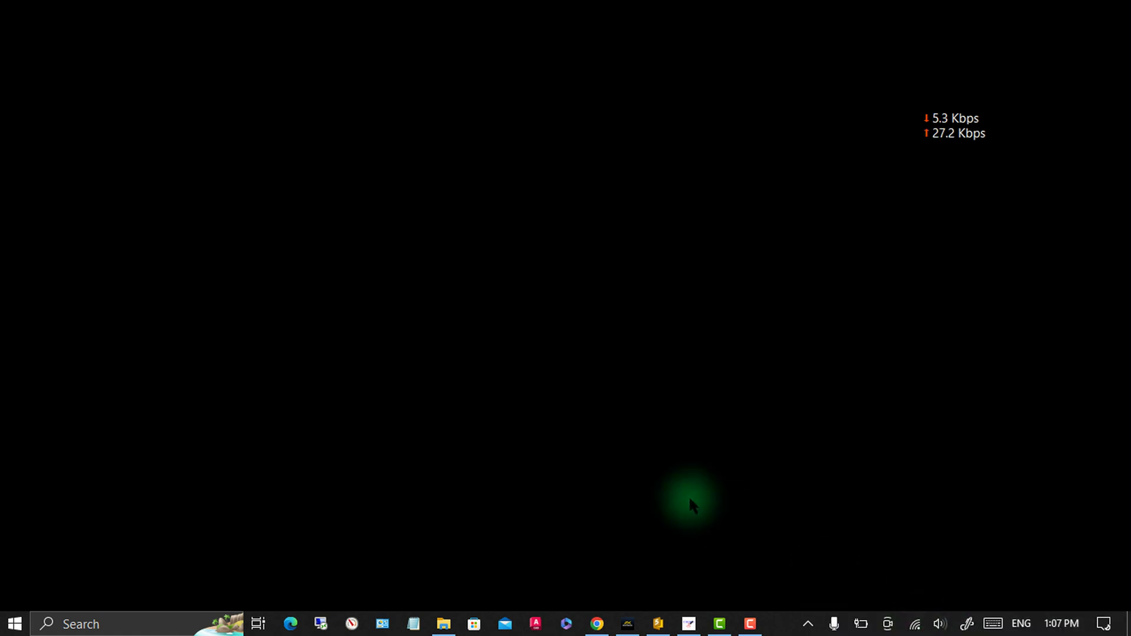
pyautogui.click(597, 628)
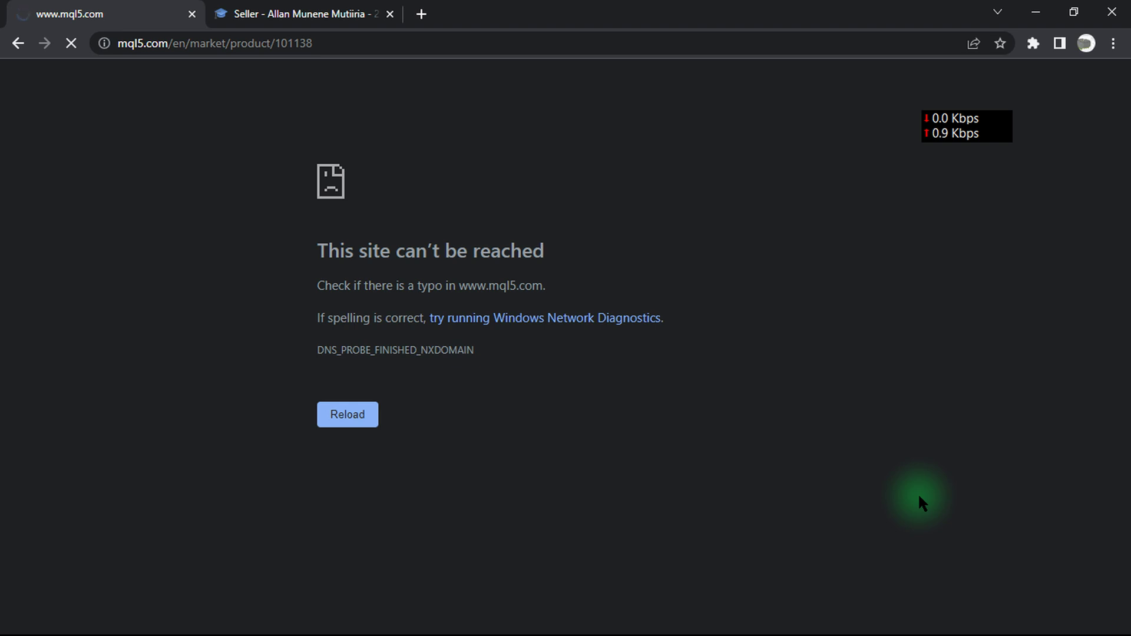
pyautogui.click(1035, 11)
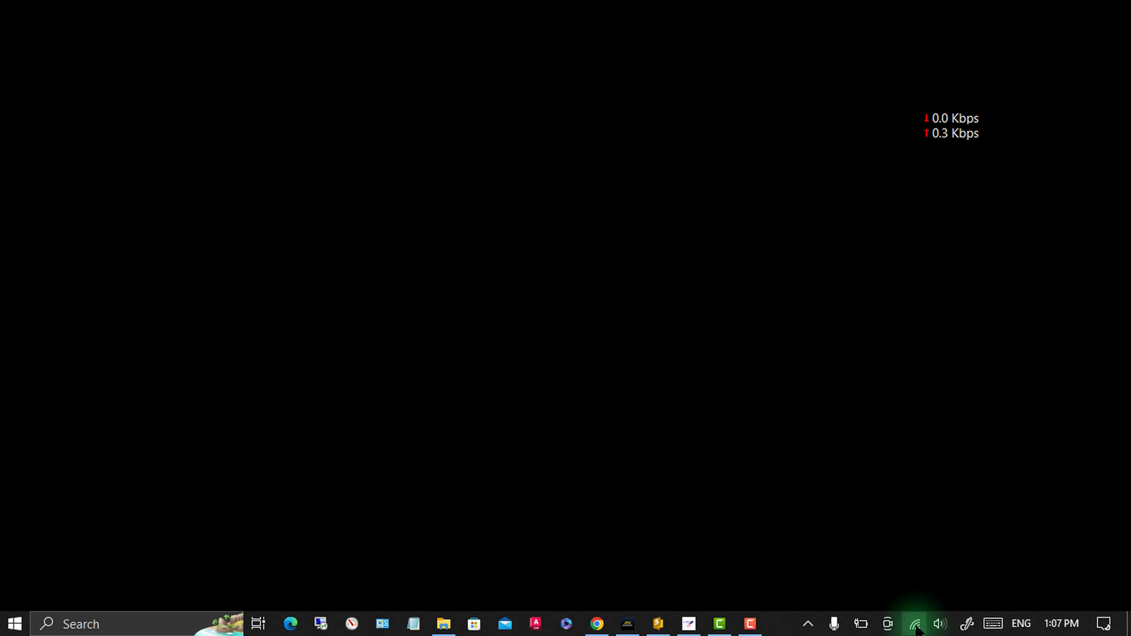
pyautogui.click(915, 626)
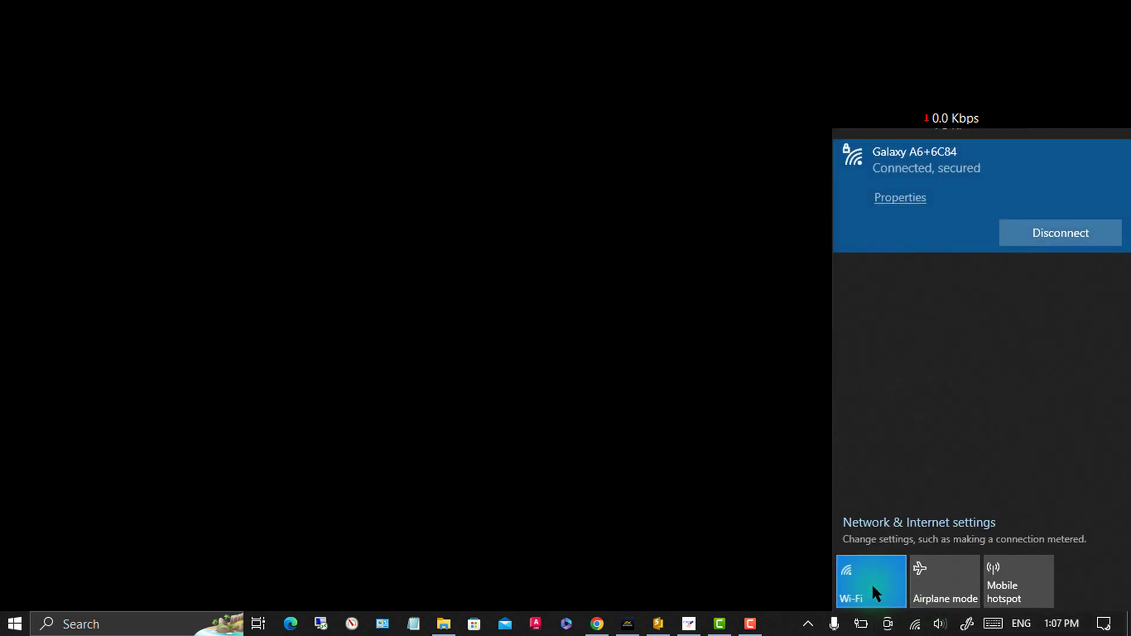
pyautogui.click(871, 581)
pyautogui.click(883, 580)
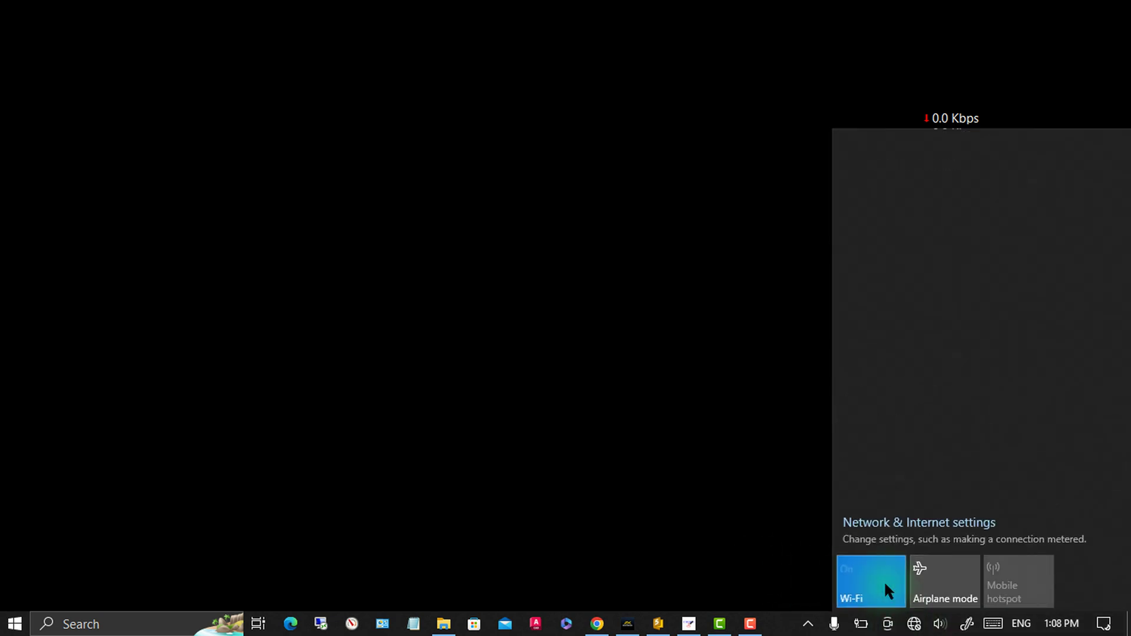
pyautogui.click(722, 511)
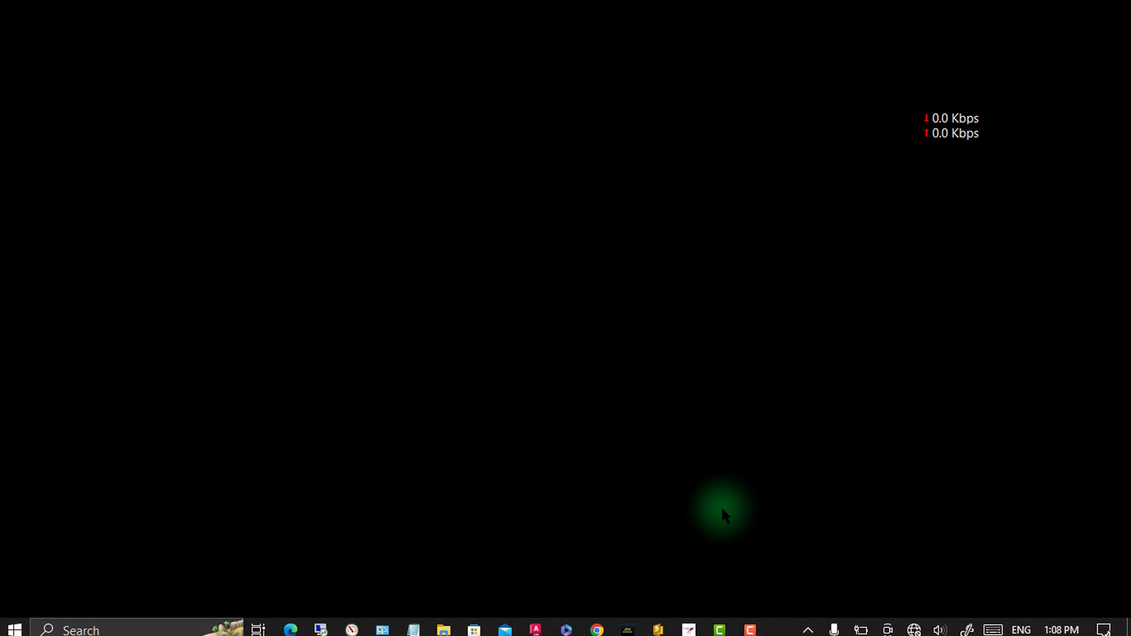
# - Return to Chrome, reload the MA ADX Market Analyzer EA product page and view its download statistics
pyautogui.moveTo(730, 633)
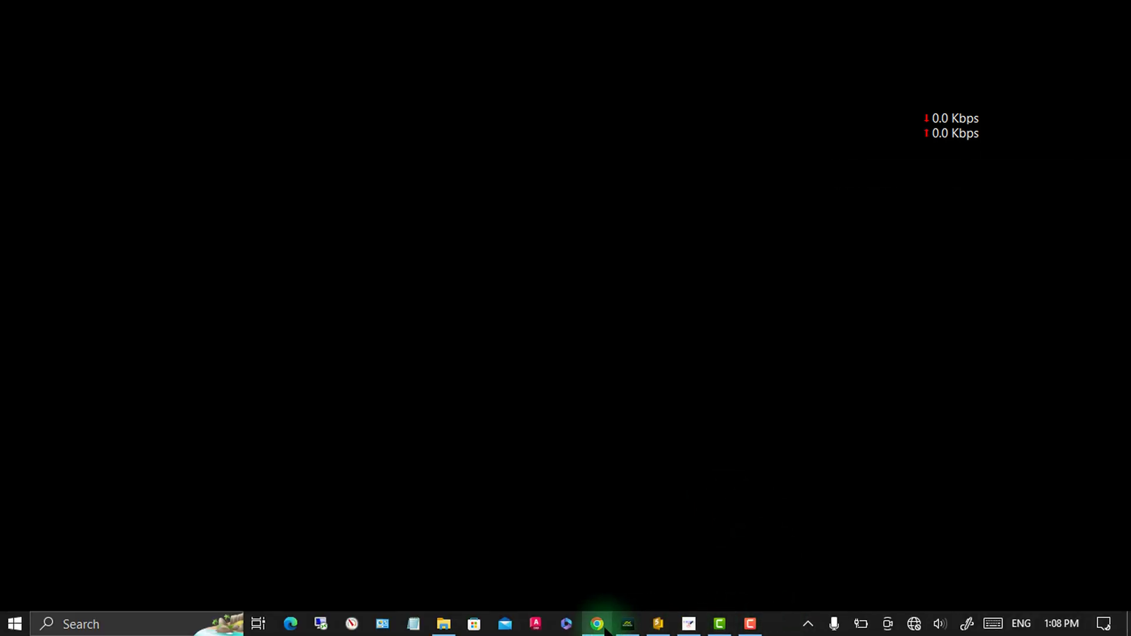
pyautogui.moveTo(605, 630)
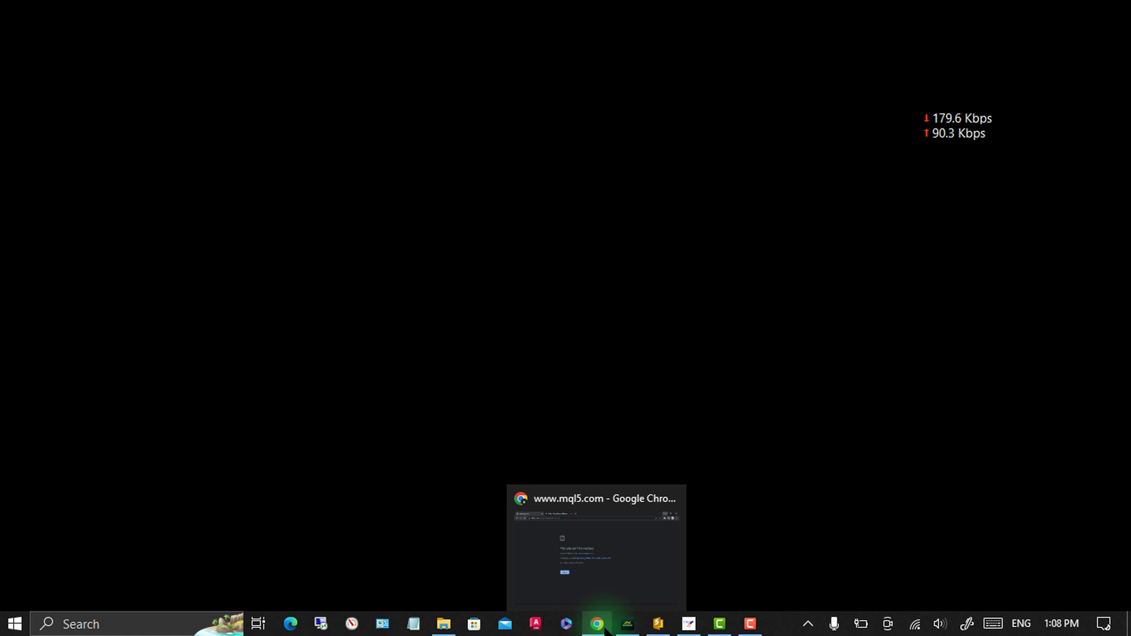
pyautogui.click(602, 625)
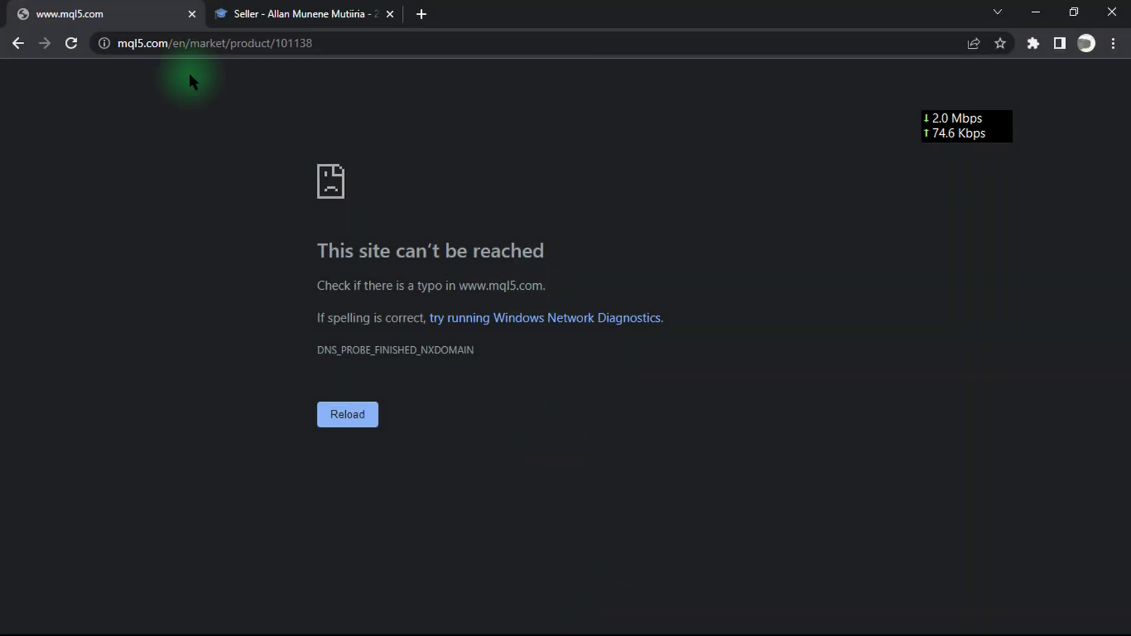
pyautogui.click(72, 43)
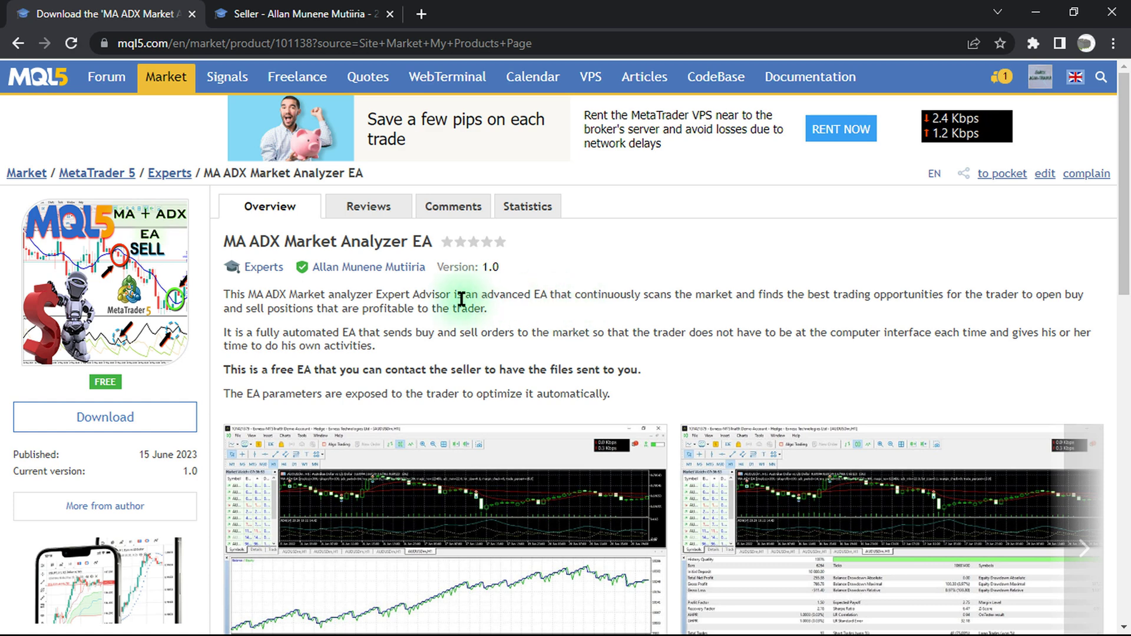
pyautogui.click(530, 208)
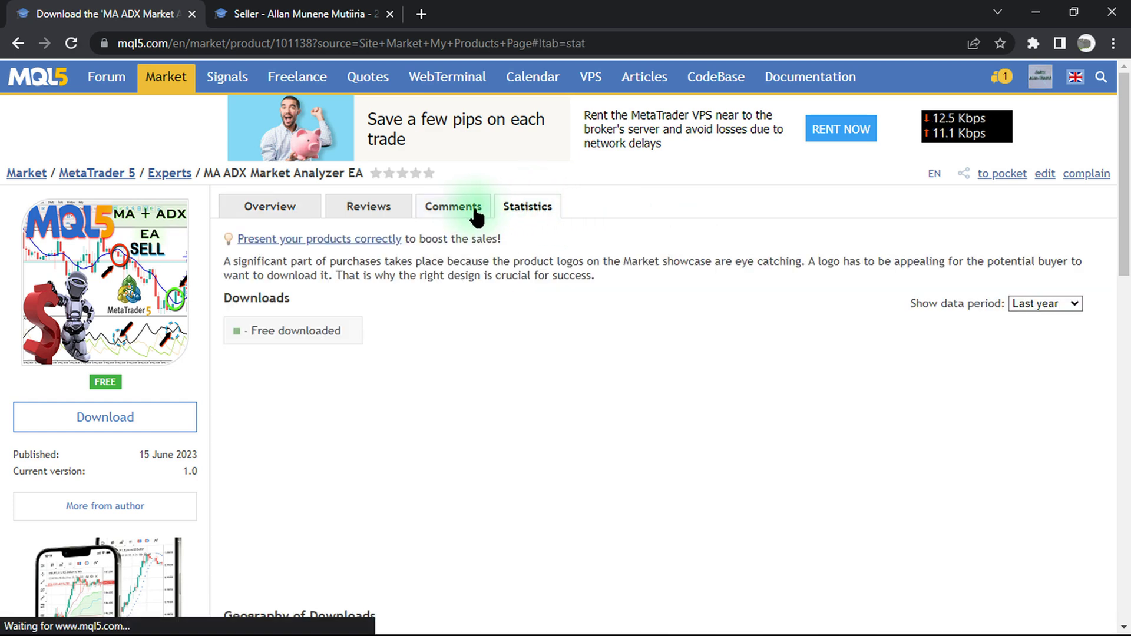
# - View the product's comments and reviews sections, ending on the MA ADX Market Analyzer EA overview
pyautogui.click(467, 218)
pyautogui.click(365, 212)
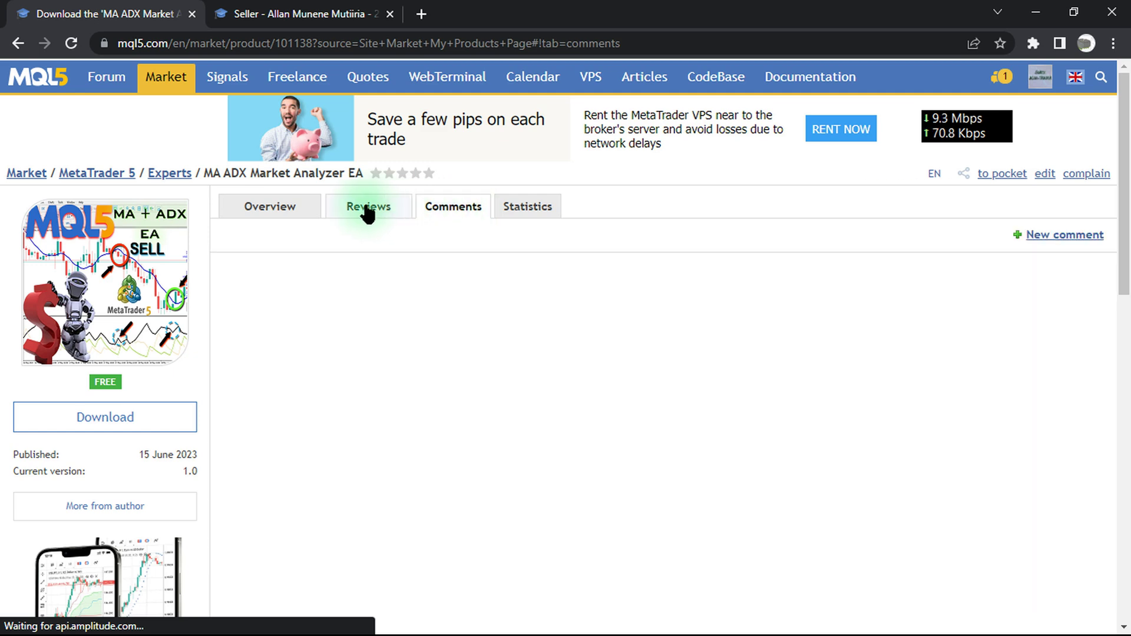
pyautogui.click(289, 213)
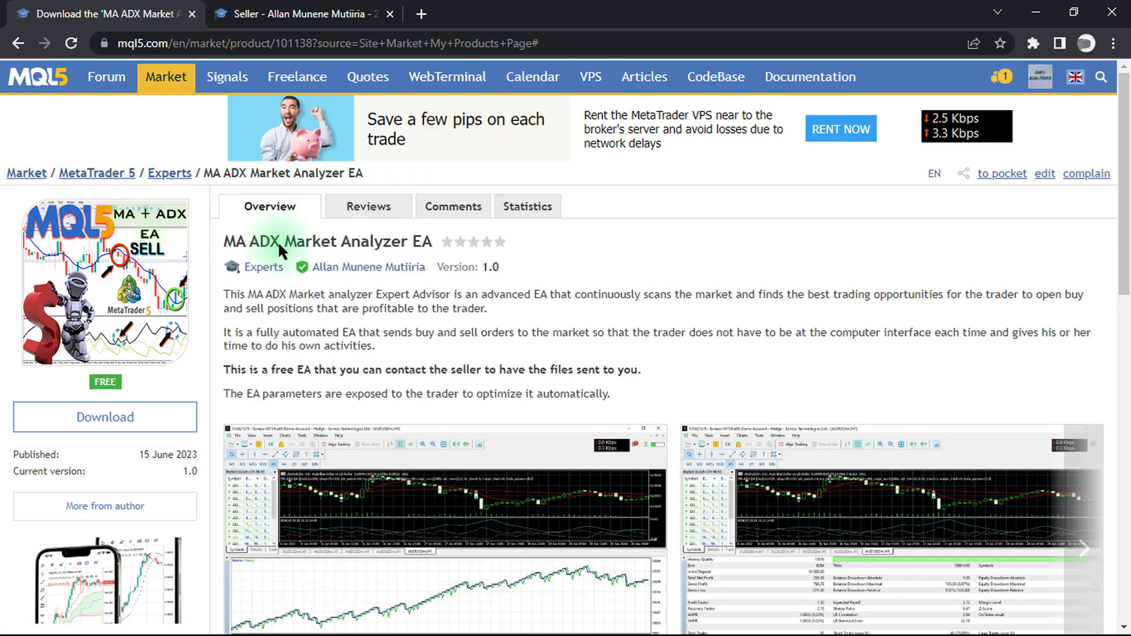
# - Download the MA ADX Market Analyzer EA, stating that MetaTrader 5 is installed and allowing the MetaTrader 5 Client Terminal to open
pyautogui.click(133, 419)
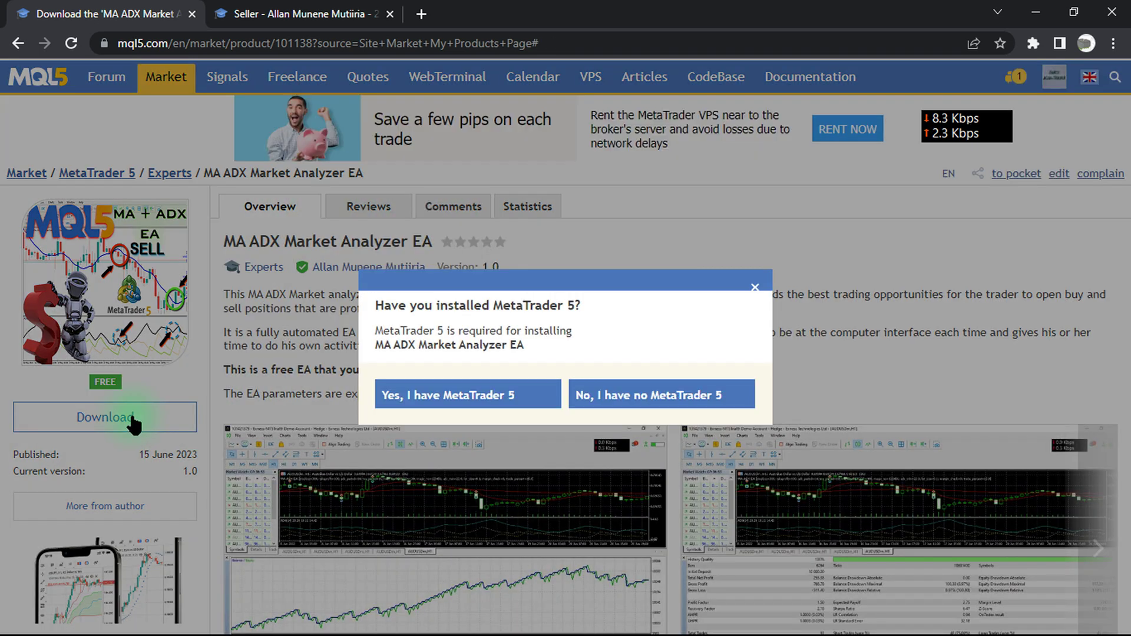
pyautogui.click(477, 397)
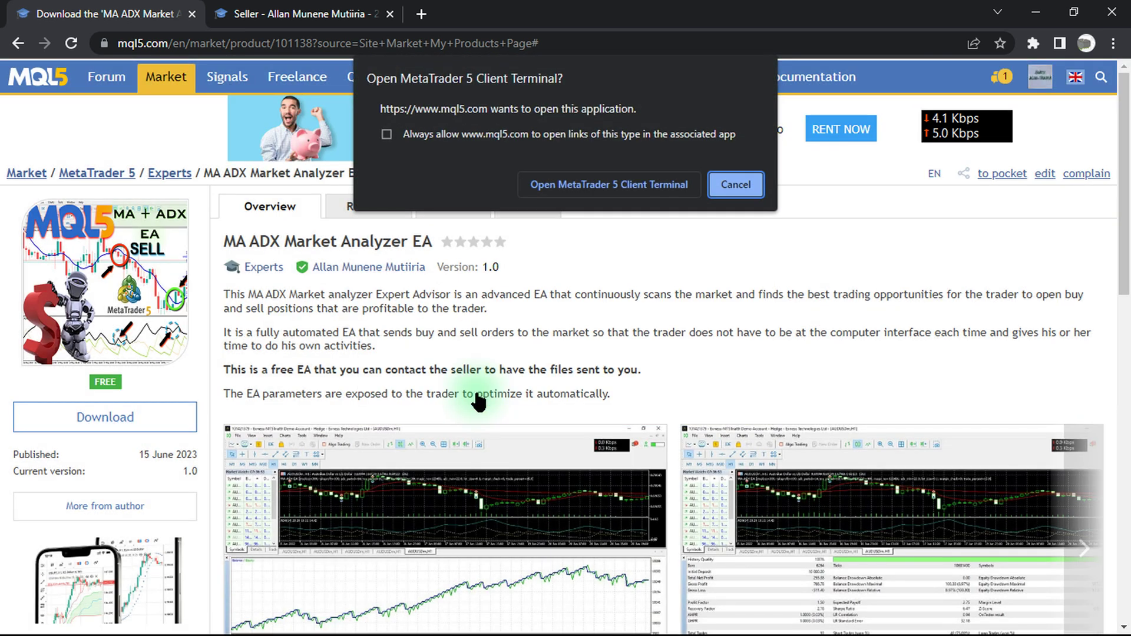
pyautogui.click(613, 202)
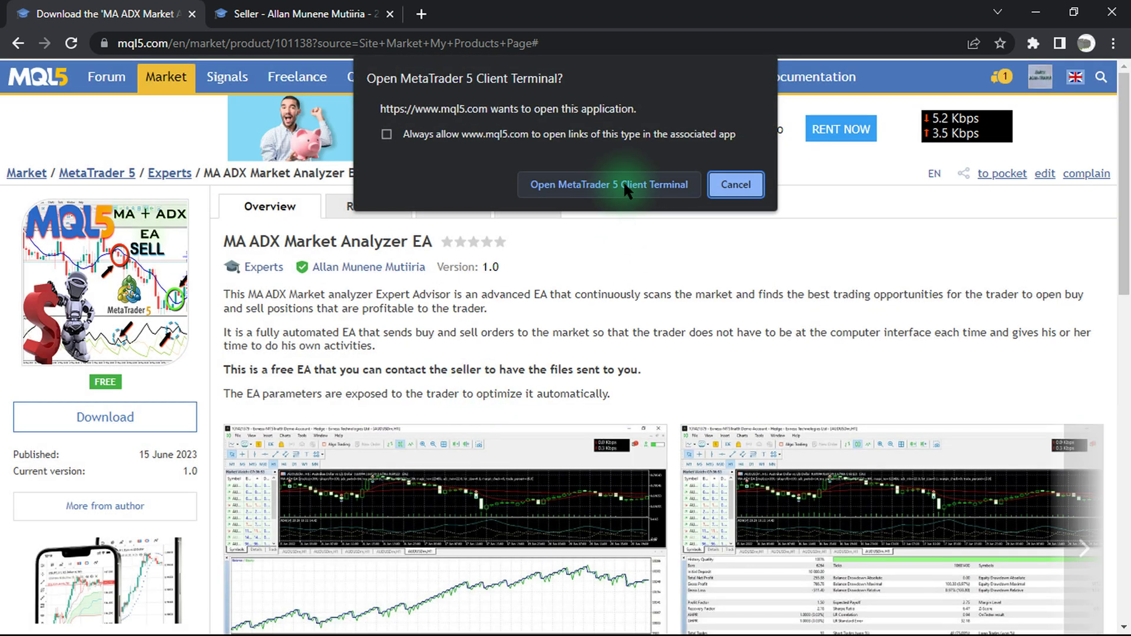
pyautogui.click(623, 183)
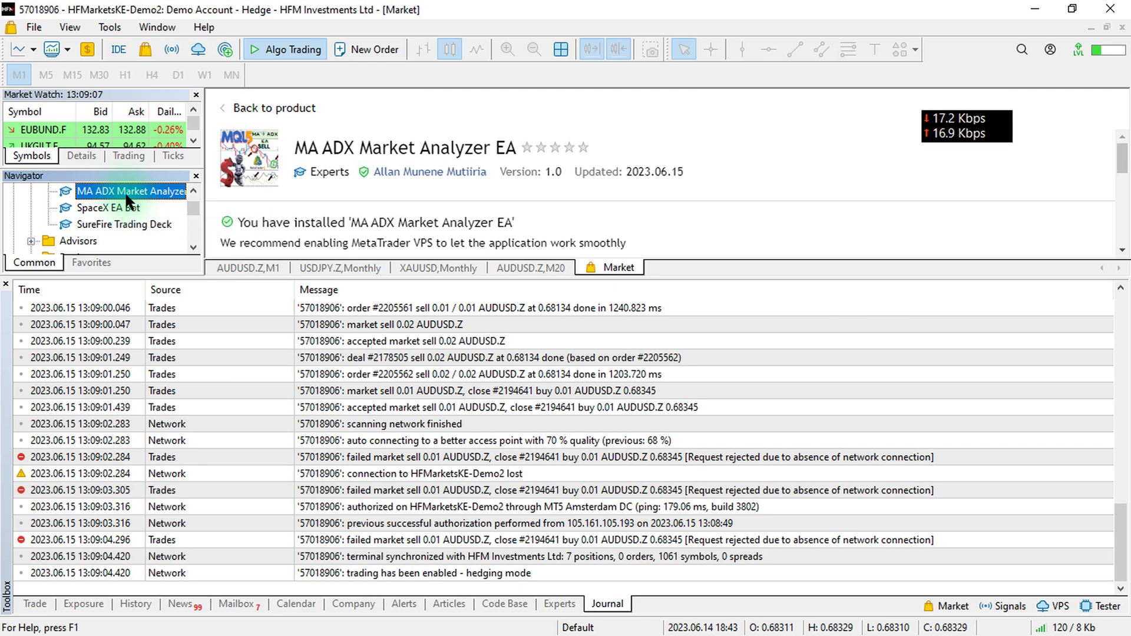
# - Attach MA ADX Market Analyzer EA to the AUDUSD.Z,M1 chart in place of 1.TradeCZAR, with algo trading allowed
pyautogui.click(119, 210)
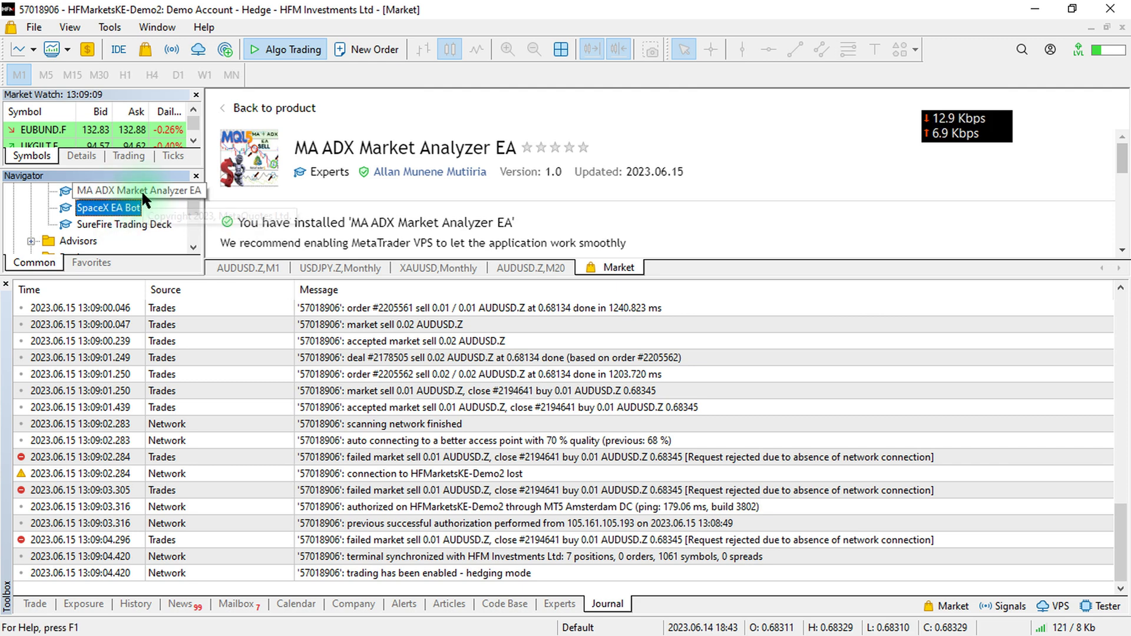
pyautogui.click(141, 191)
pyautogui.doubleClick(141, 189)
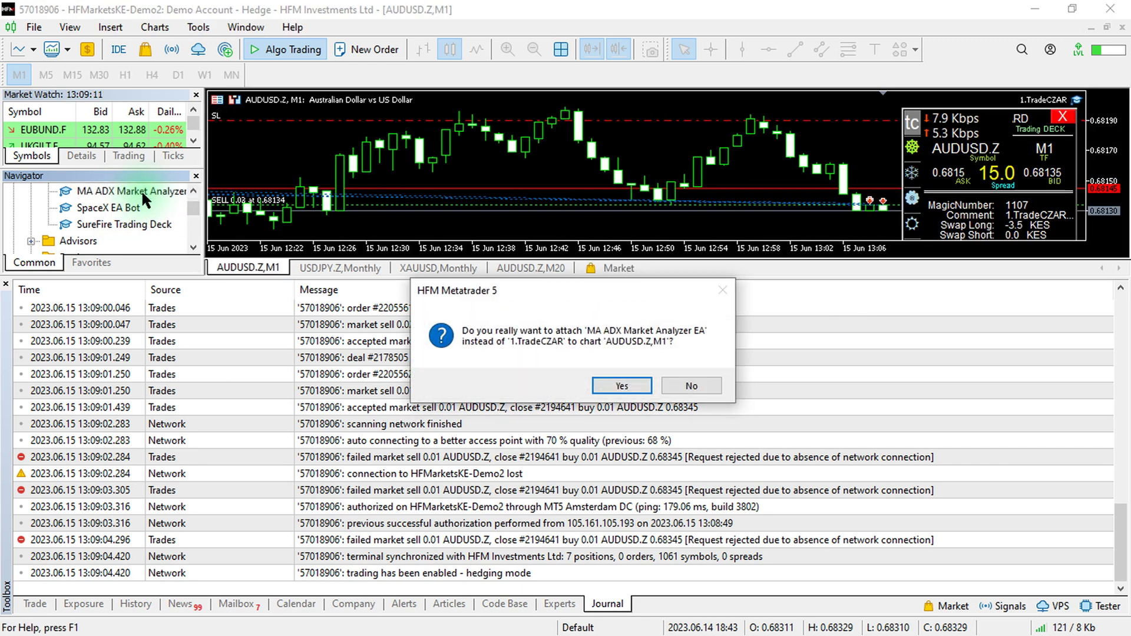
pyautogui.click(623, 384)
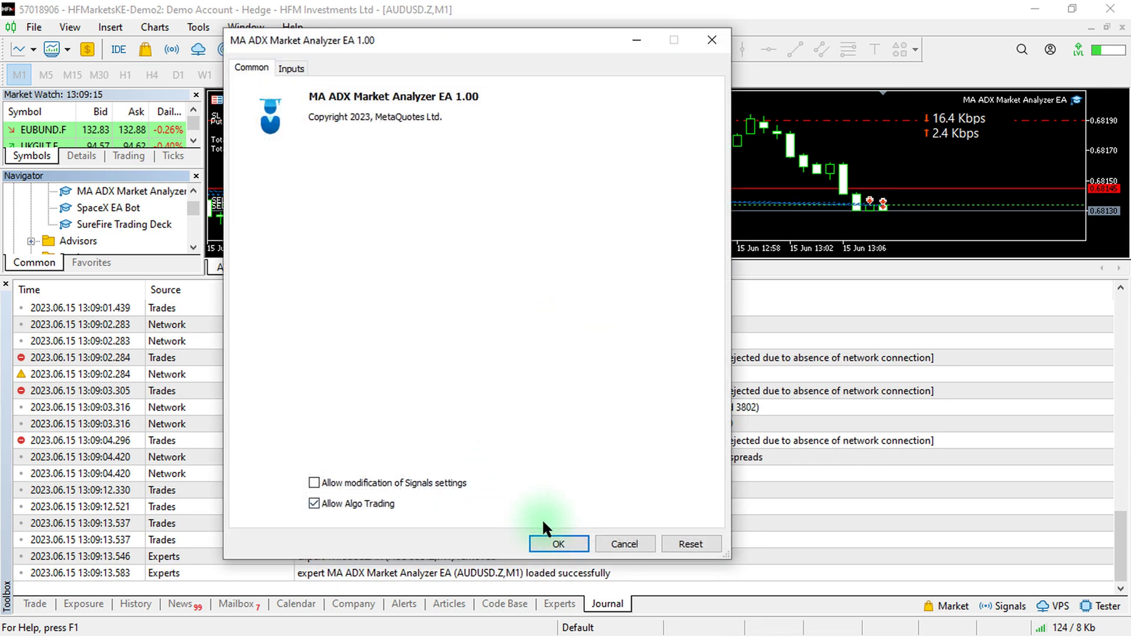
pyautogui.click(566, 543)
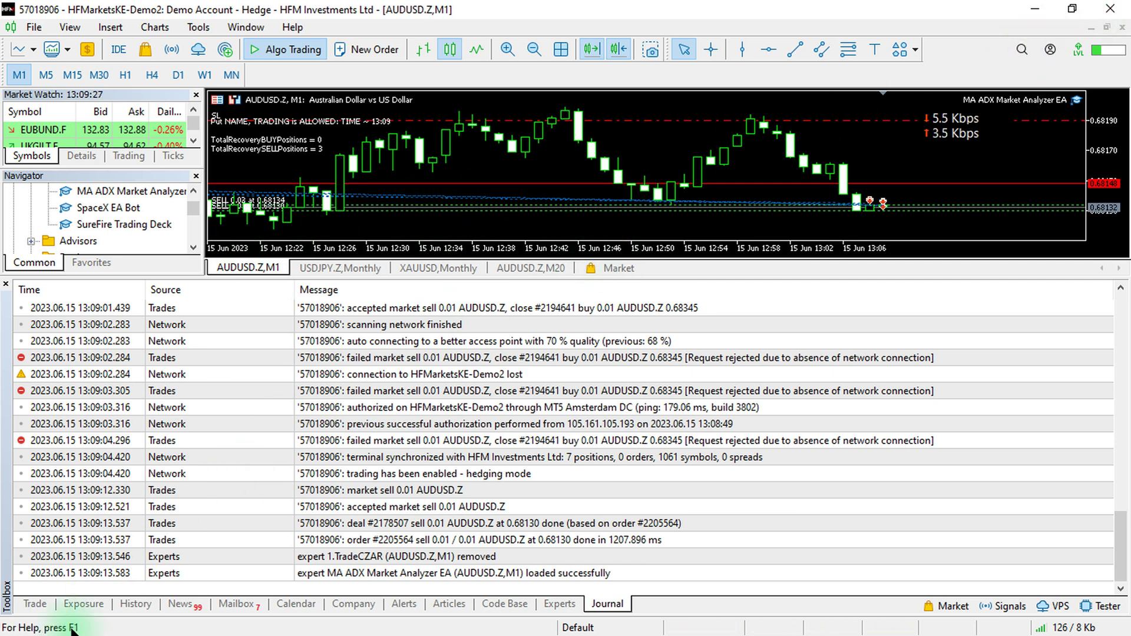
# - Check the account's open trades and exposure in the terminal
pyautogui.click(36, 603)
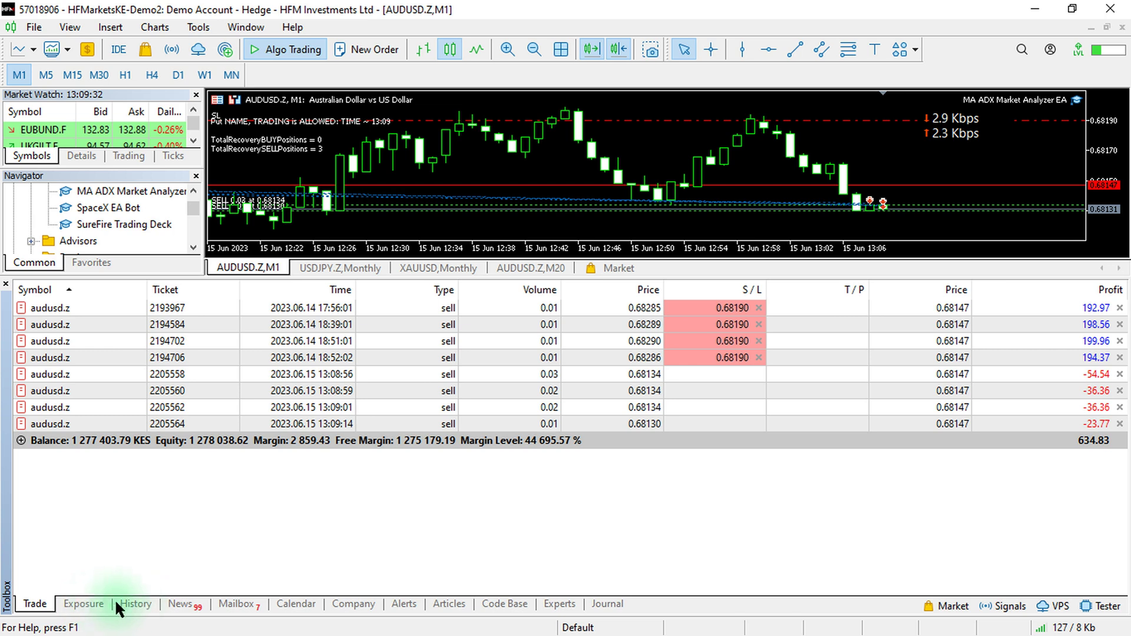
pyautogui.click(83, 604)
pyautogui.click(43, 599)
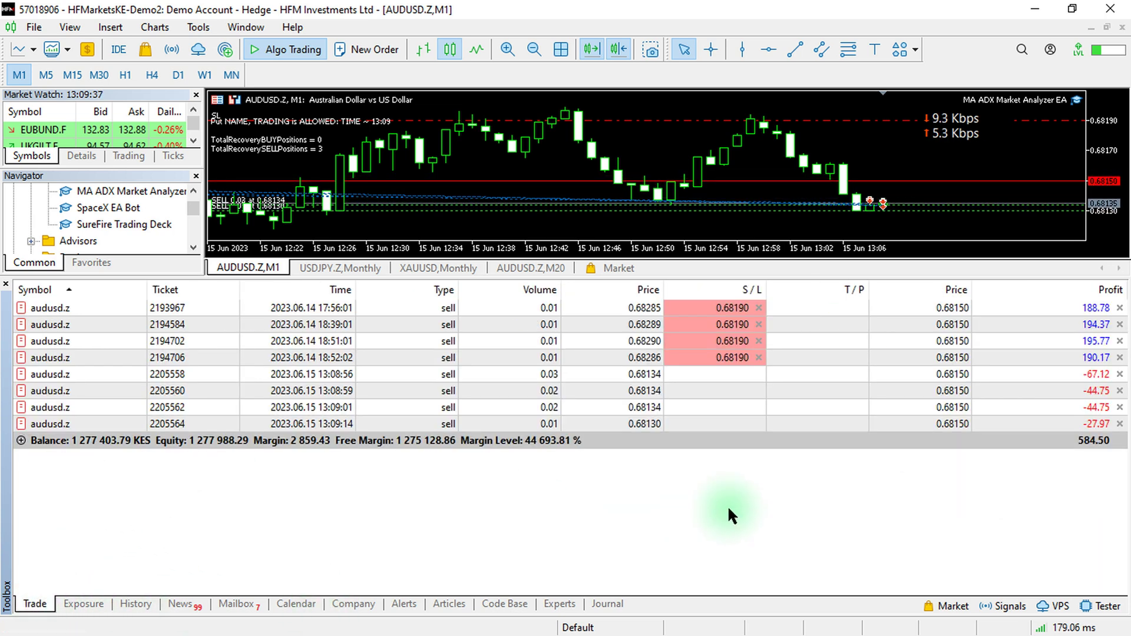
# - Open the Strategy Tester and set up a Visualize test
pyautogui.click(1100, 607)
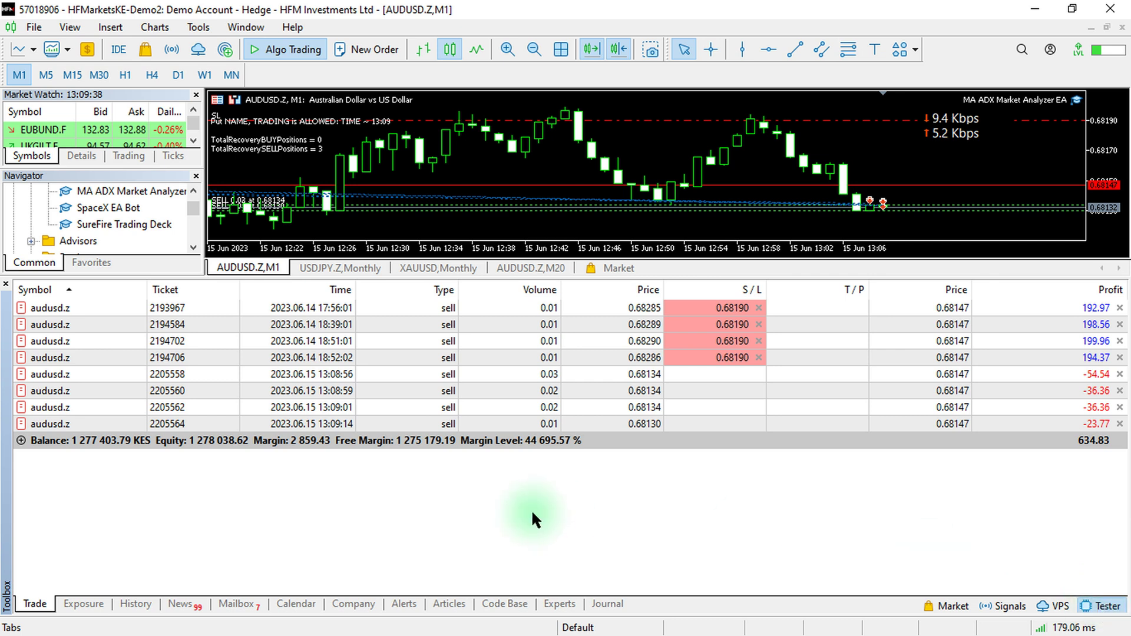
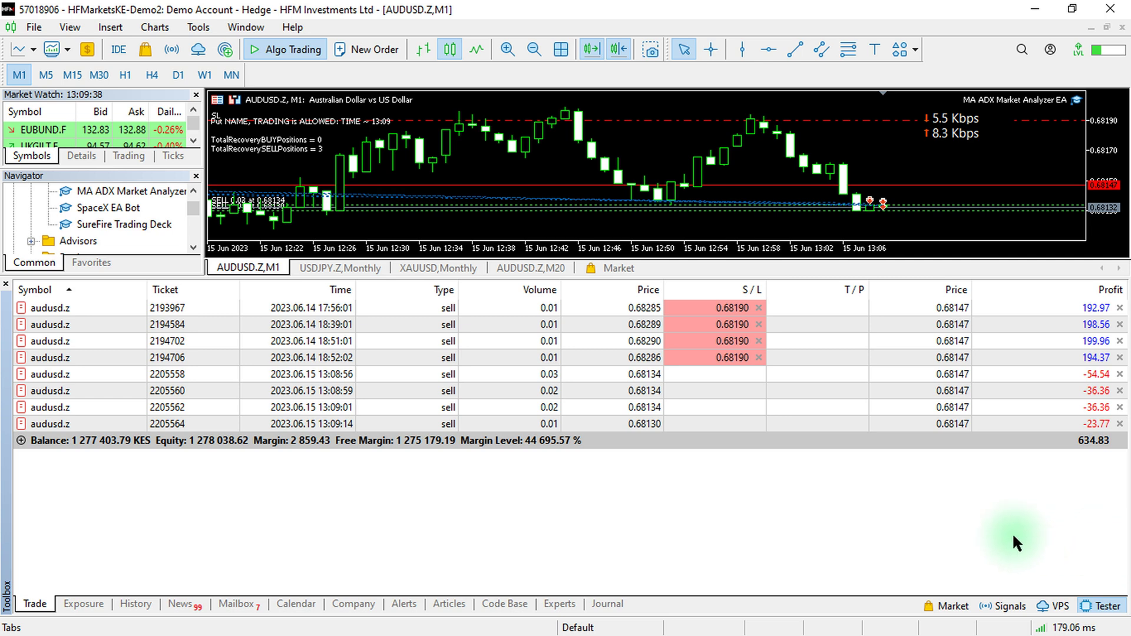
pyautogui.click(1099, 605)
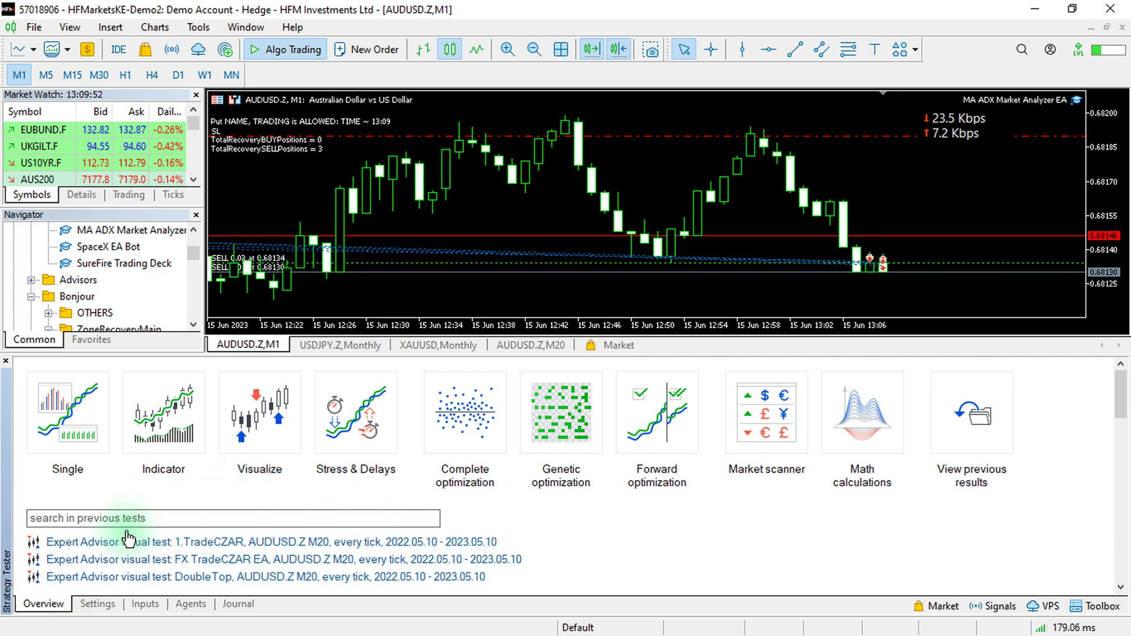
pyautogui.click(226, 443)
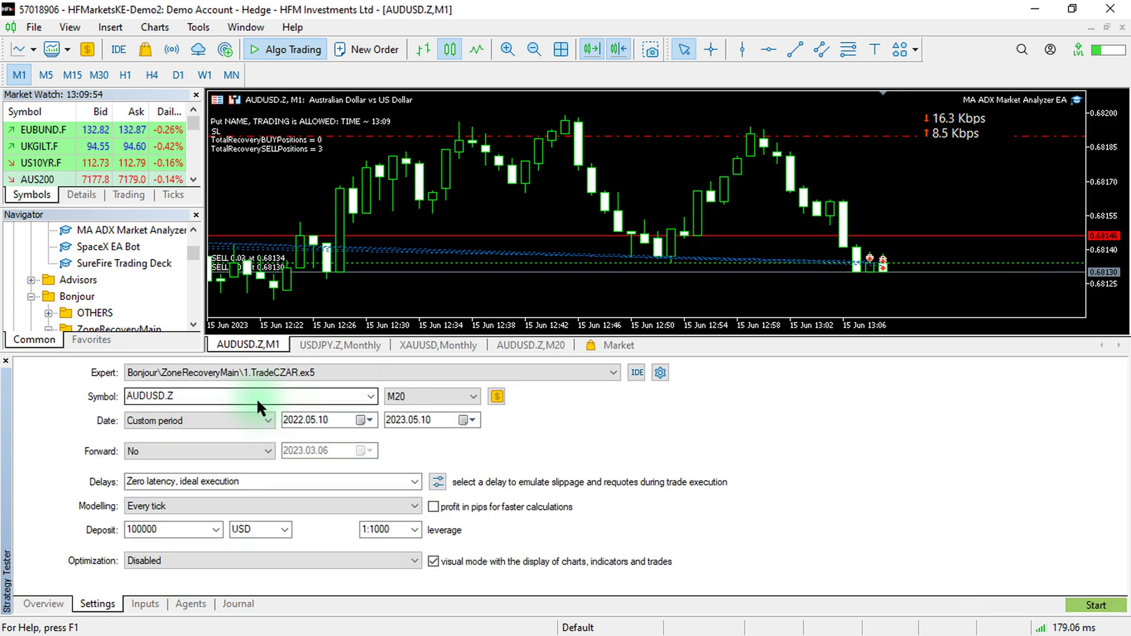
# - Choose MA ADX Market Analyzer EA.ex5 from the Market folder as the expert to test
pyautogui.click(445, 372)
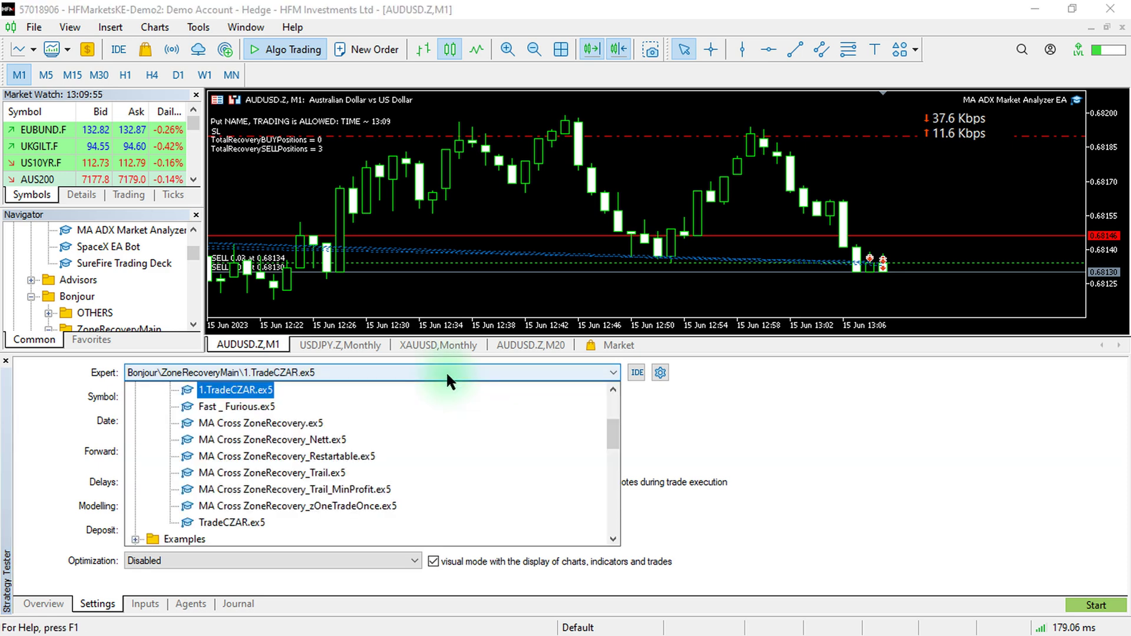
pyautogui.click(561, 395)
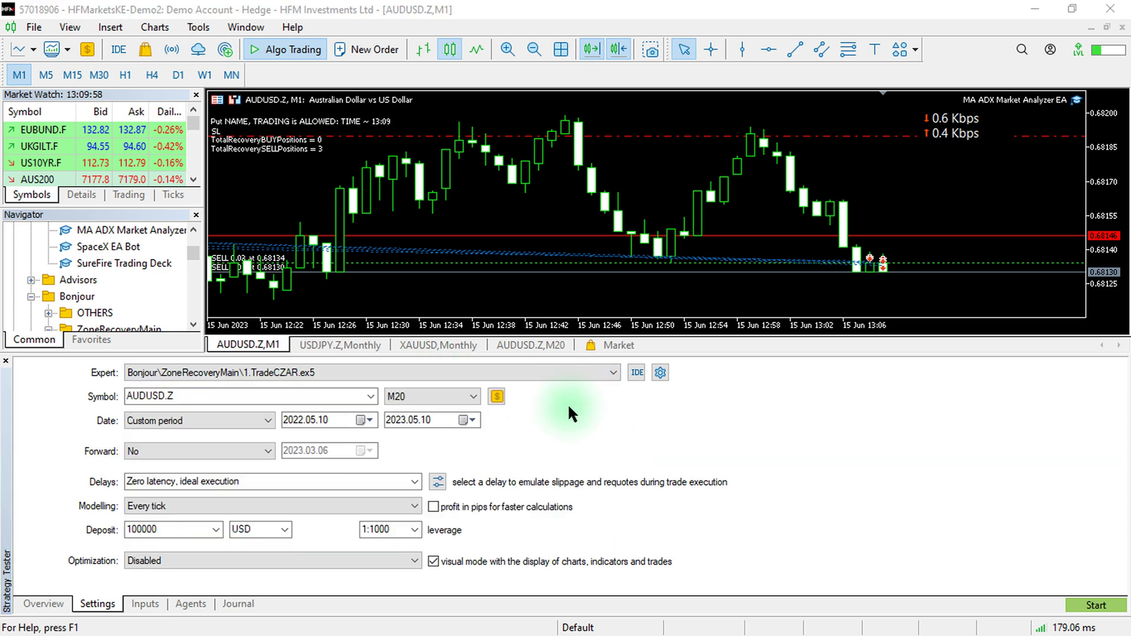
pyautogui.click(593, 375)
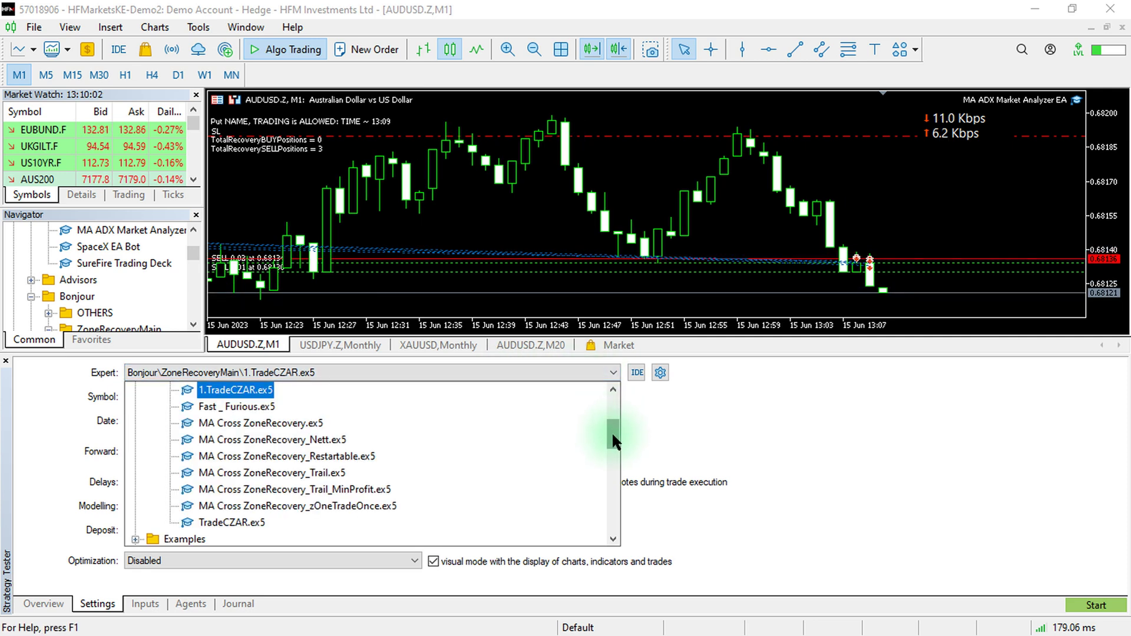
pyautogui.moveTo(611, 431); pyautogui.dragTo(616, 402)
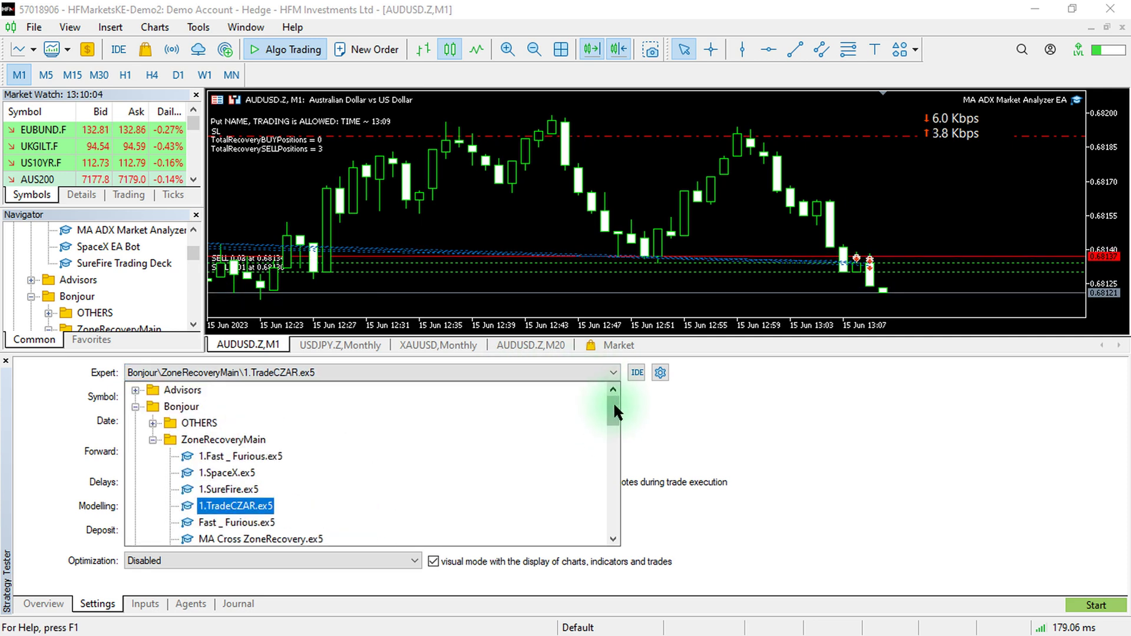
pyautogui.moveTo(614, 396); pyautogui.dragTo(620, 459)
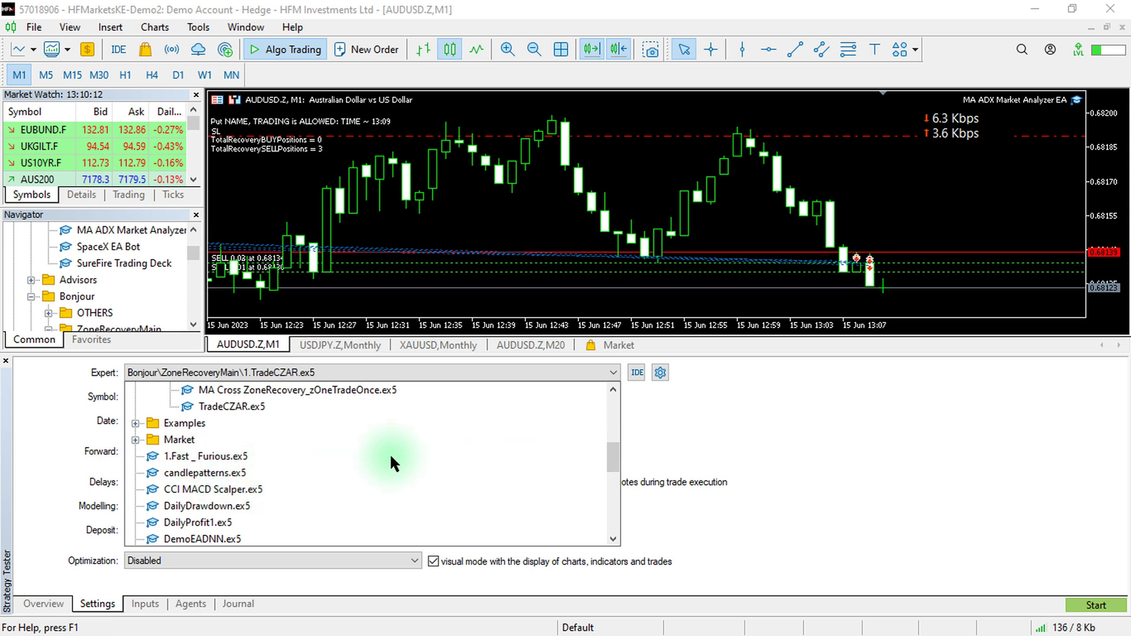
pyautogui.moveTo(613, 447)
pyautogui.mouseDown()
pyautogui.moveTo(624, 518)
pyautogui.moveTo(619, 459)
pyautogui.mouseUp()
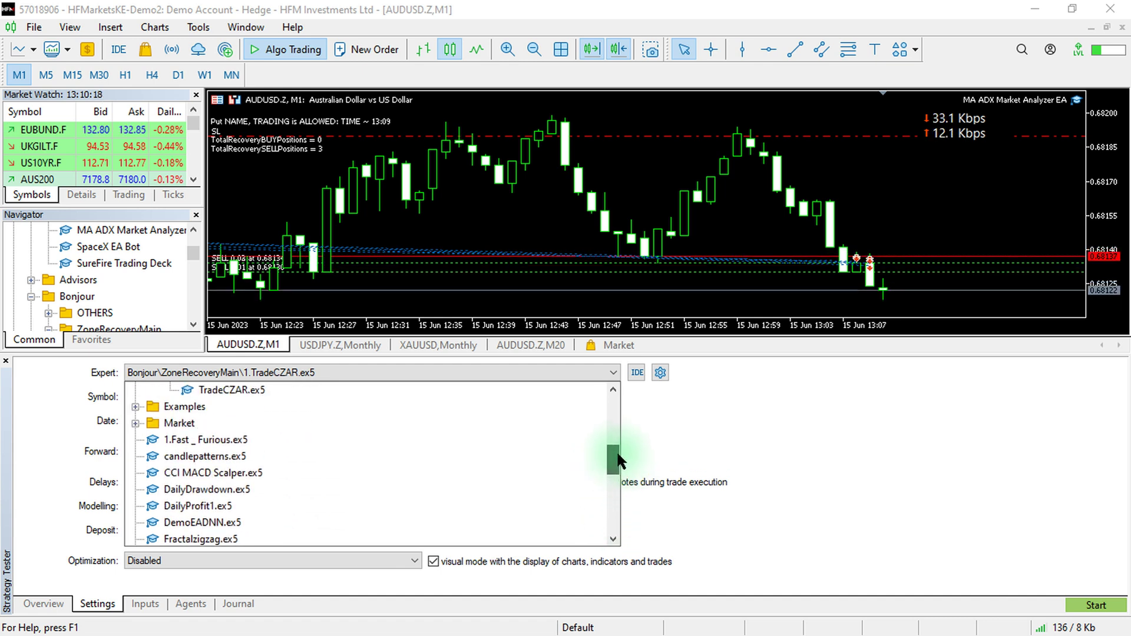
pyautogui.click(133, 421)
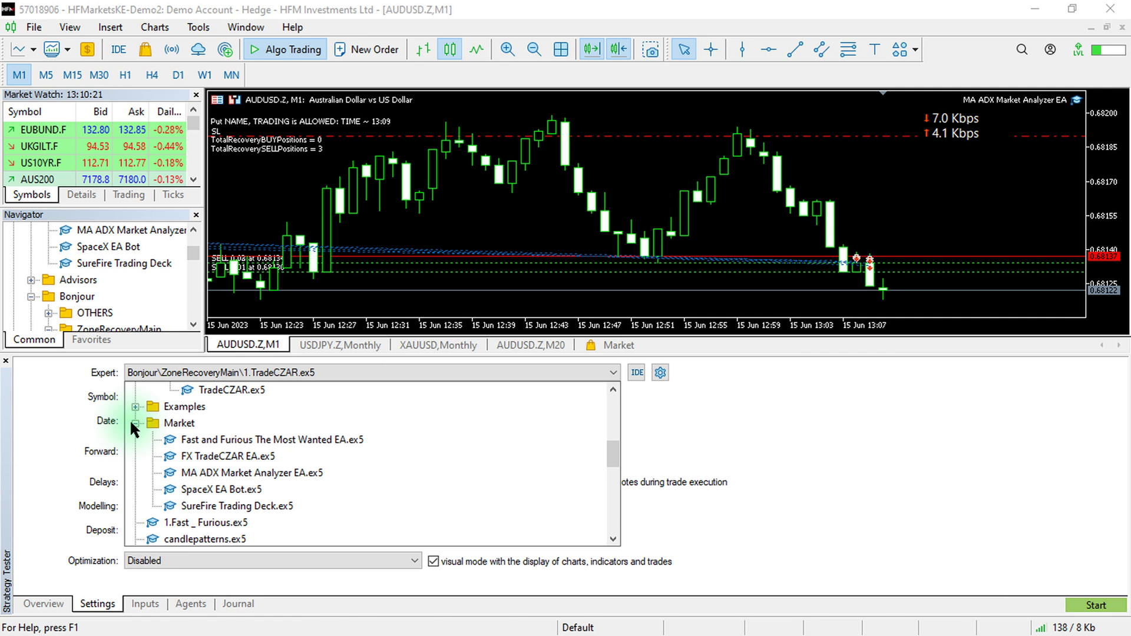
pyautogui.click(238, 474)
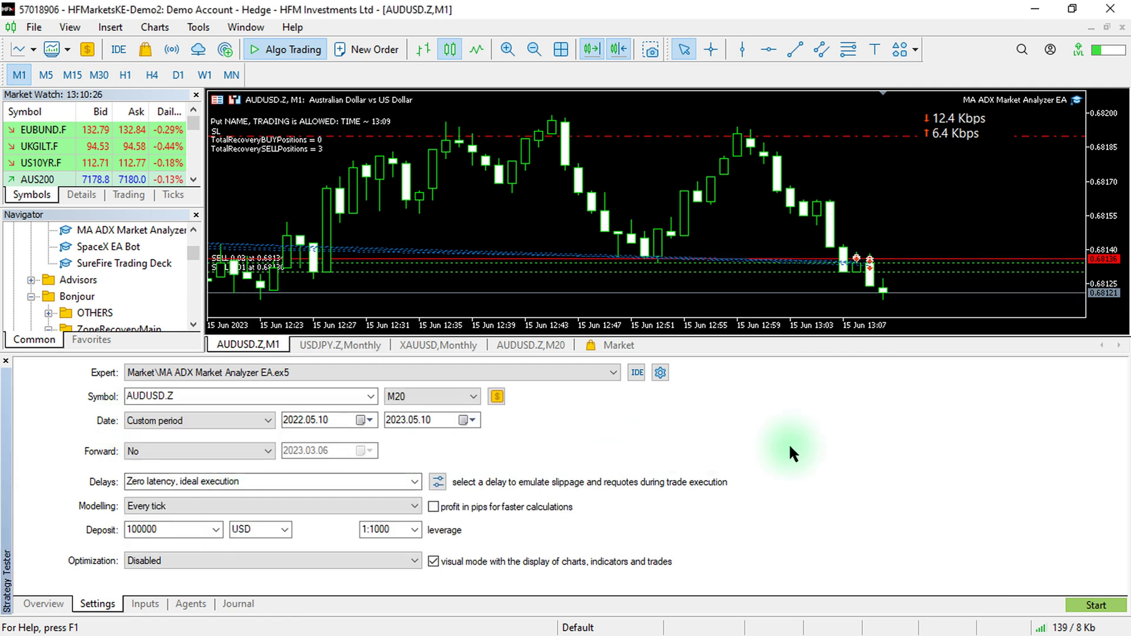
# - Run the visual backtest on AUDUSD.Z M20, pause it to inspect the trades and journal, and close the visualization
pyautogui.click(1091, 607)
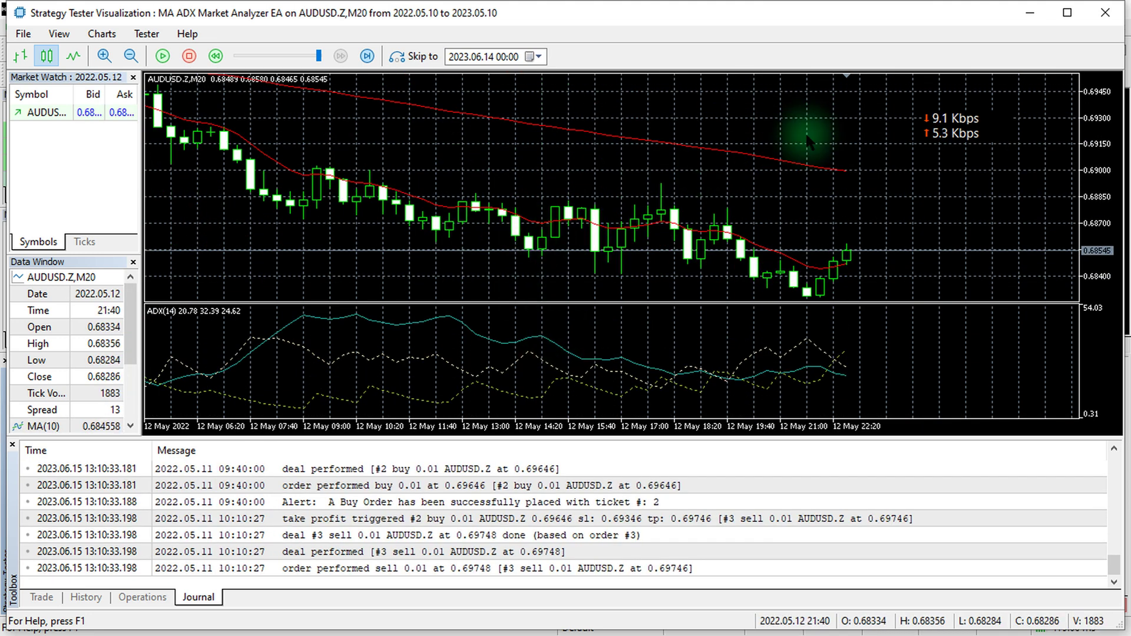
pyautogui.click(45, 596)
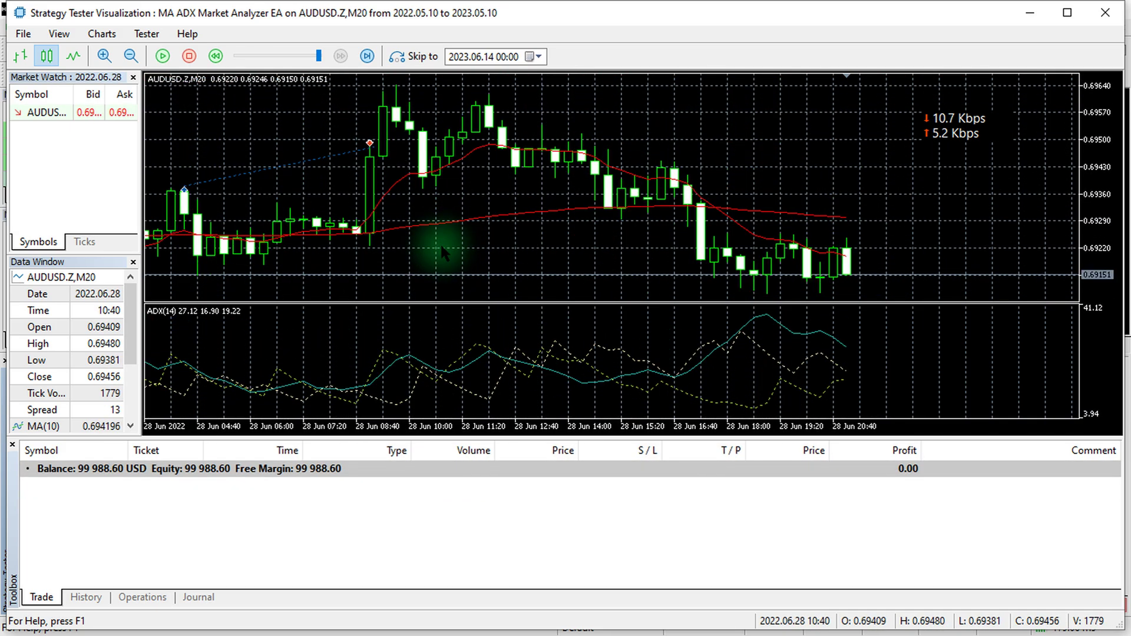
pyautogui.press('Pause')
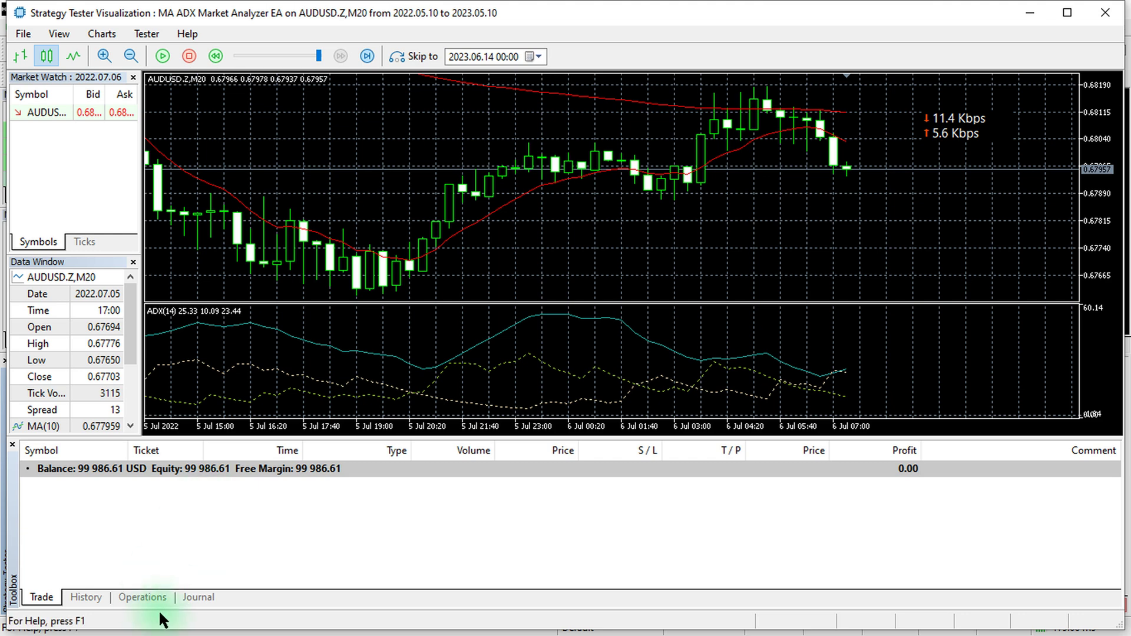
pyautogui.click(195, 599)
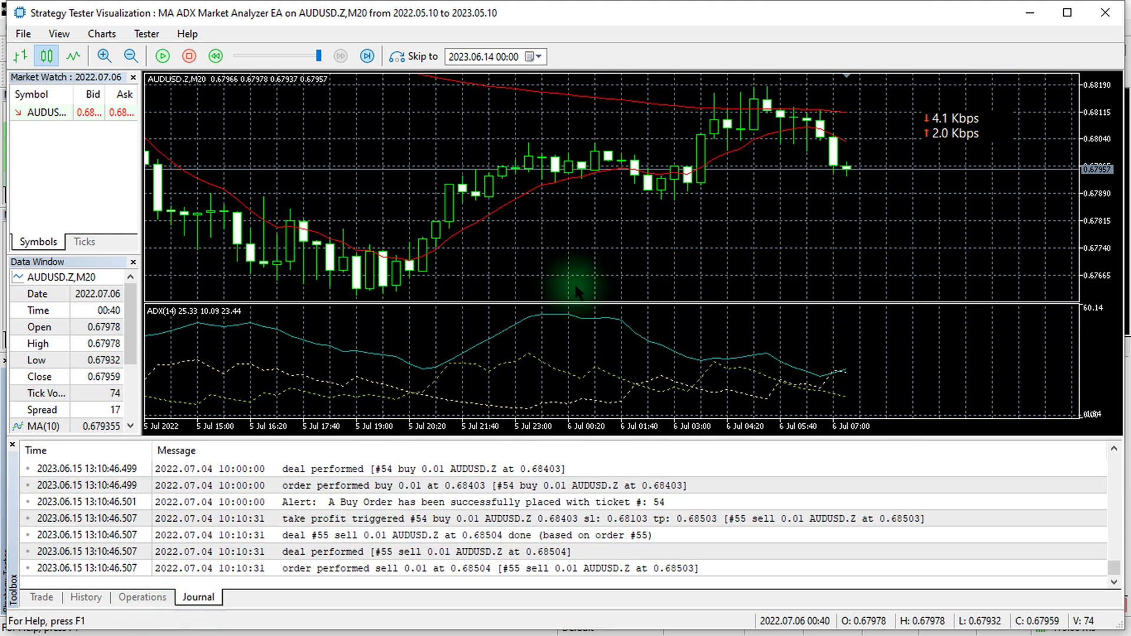
pyautogui.click(1104, 22)
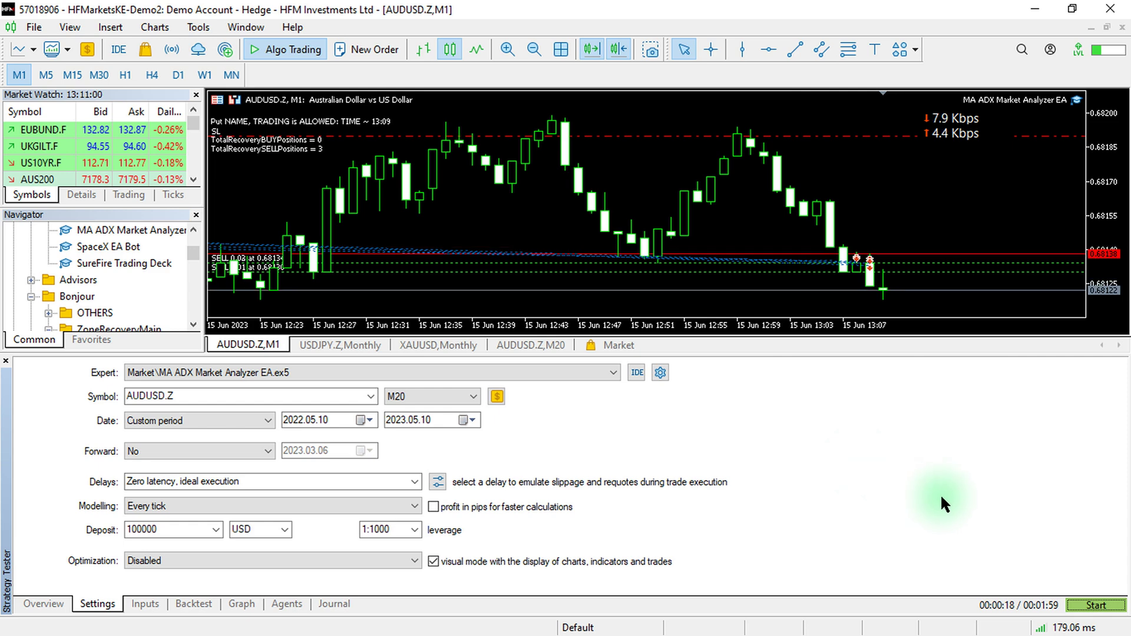
# - Review the expert's input parameters in the Strategy Tester, including ma_filterPERIOD
pyautogui.click(143, 599)
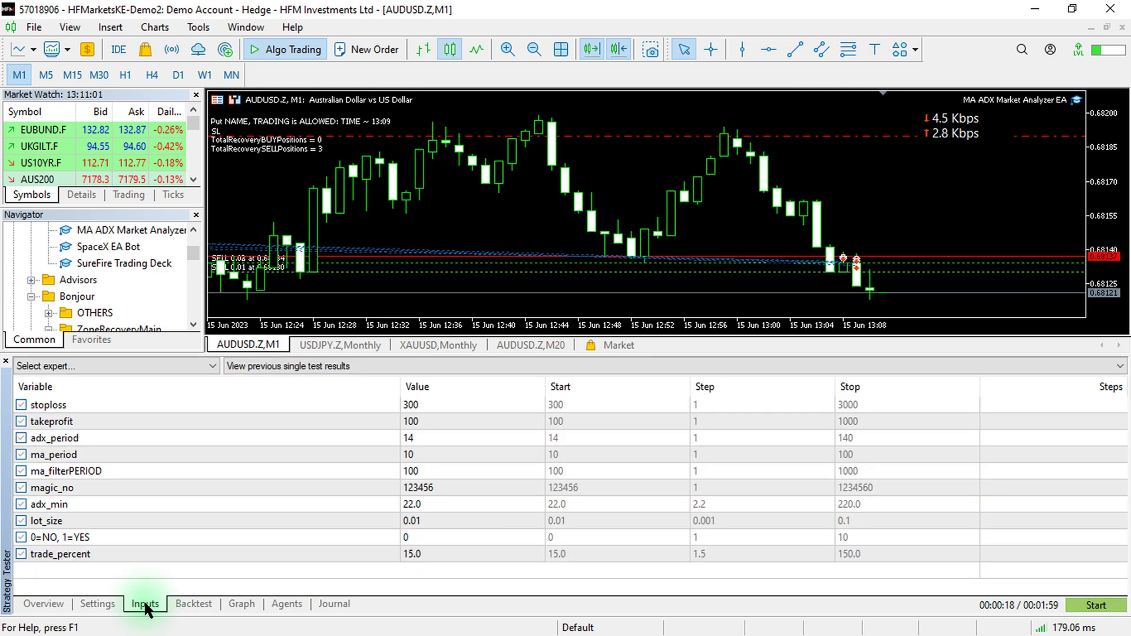
pyautogui.click(564, 474)
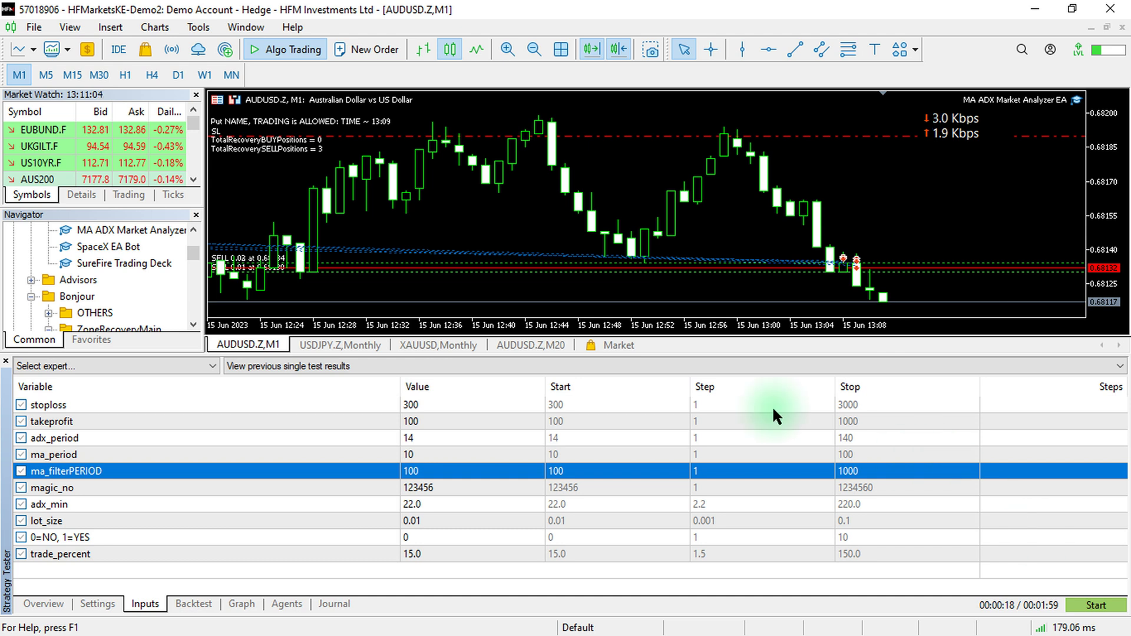
pyautogui.click(845, 137)
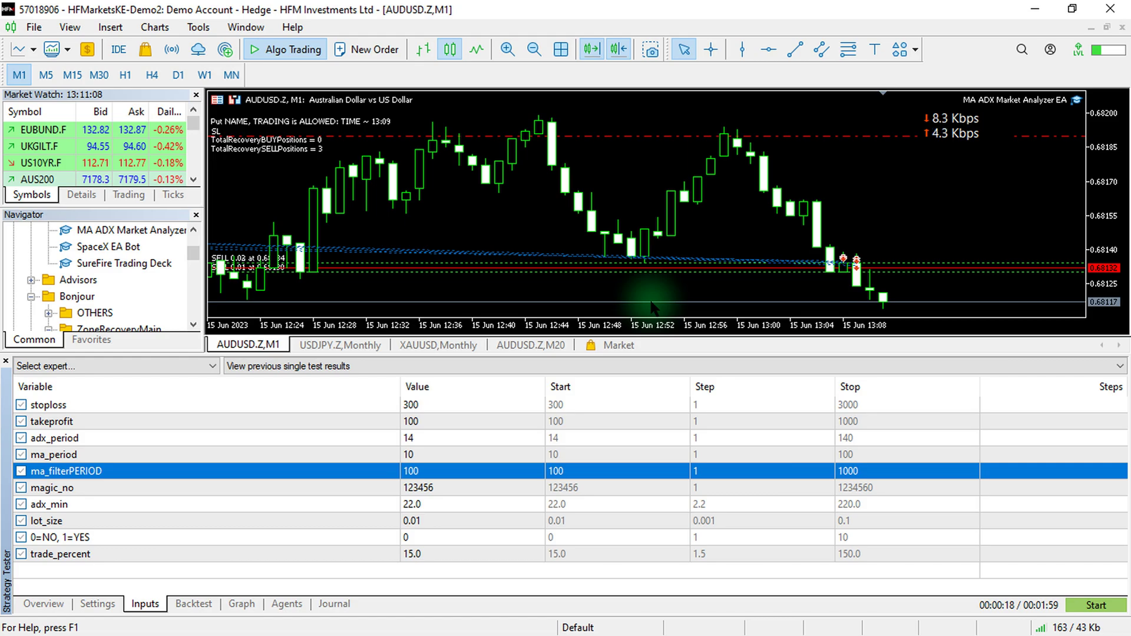
# - Switch to Chrome and view the seller's published products, returning to the MA ADX Market Analyzer EA product page
pyautogui.hotkey('alt', 'Tab')
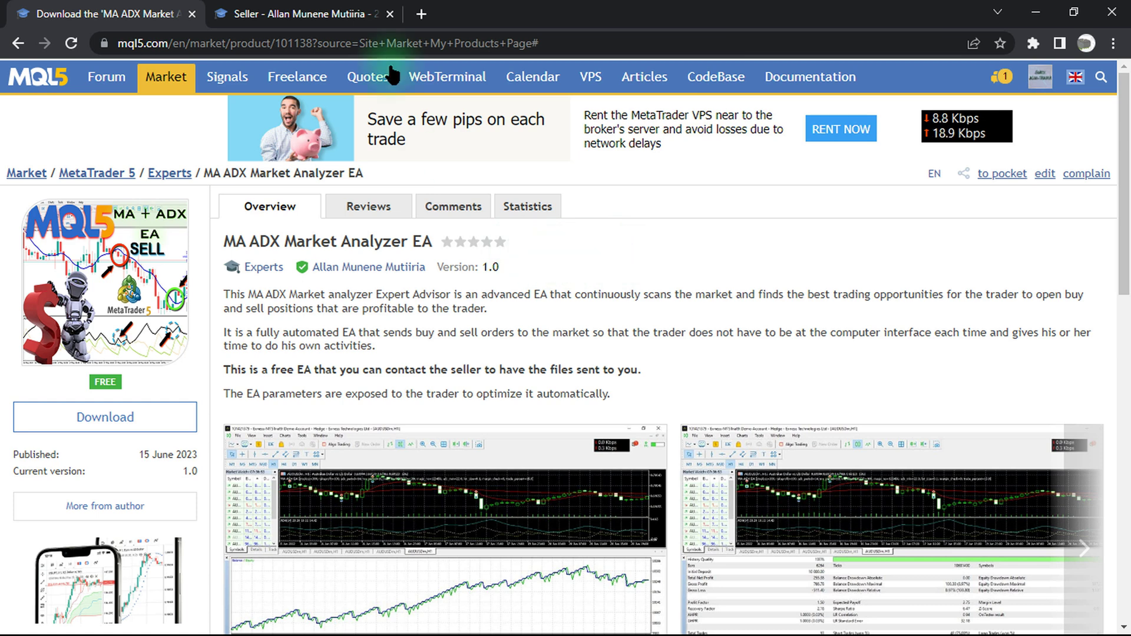
pyautogui.click(316, 16)
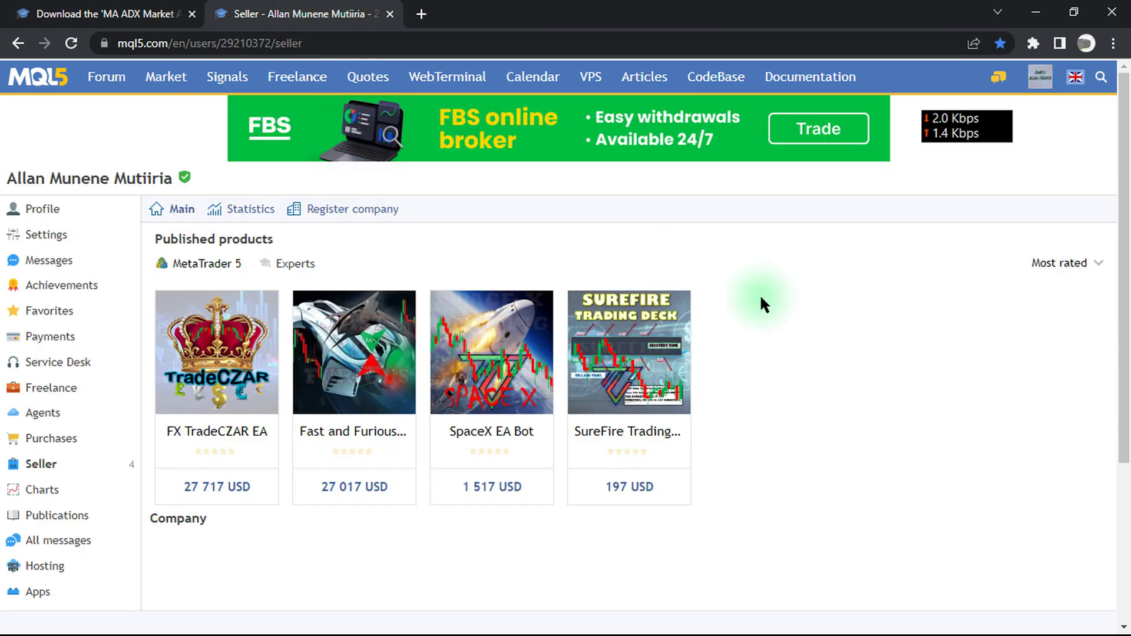
pyautogui.click(141, 10)
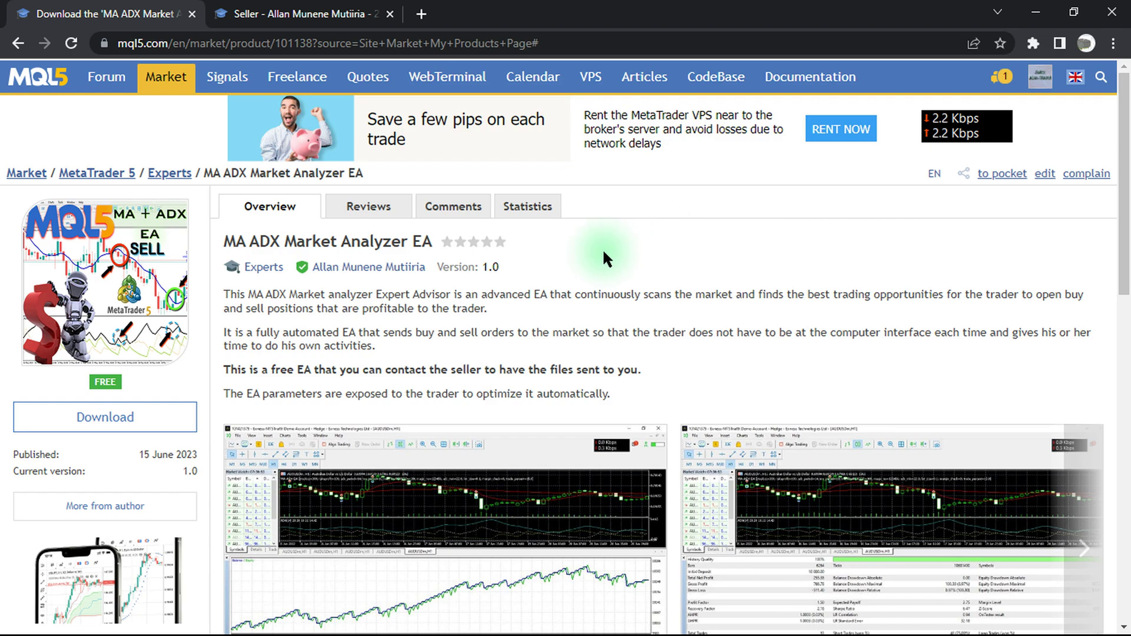
# - Review the MA ADX Market Analyzer EA product overview, including its description and backtest screenshots
pyautogui.scroll(-13, 454, 297)
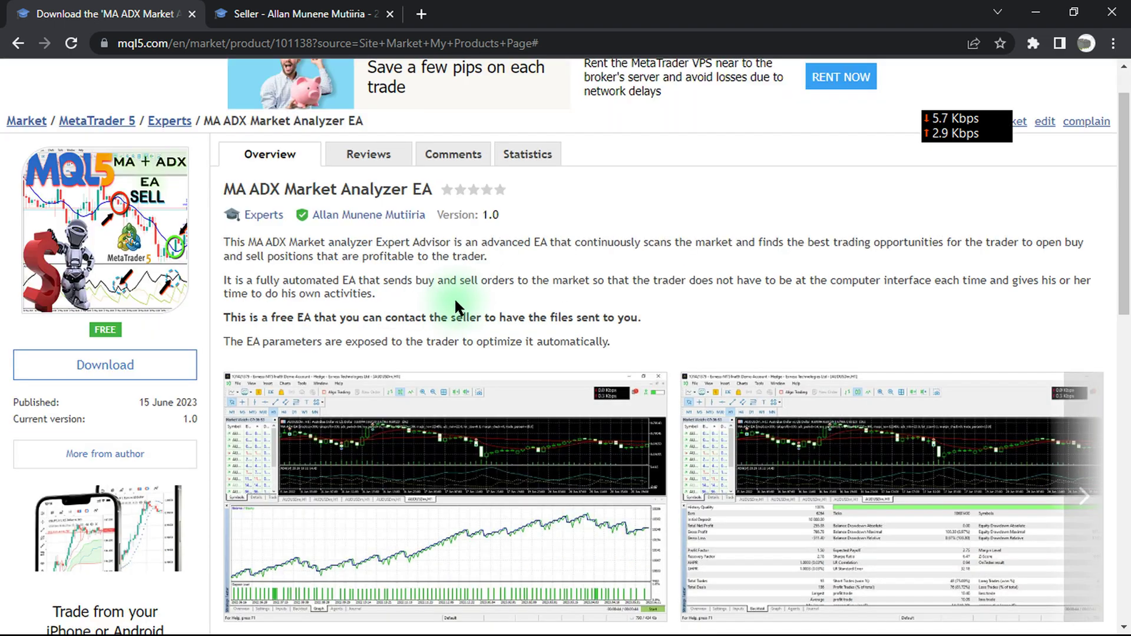
pyautogui.scroll(3, 454, 297)
pyautogui.scroll(10, 453, 296)
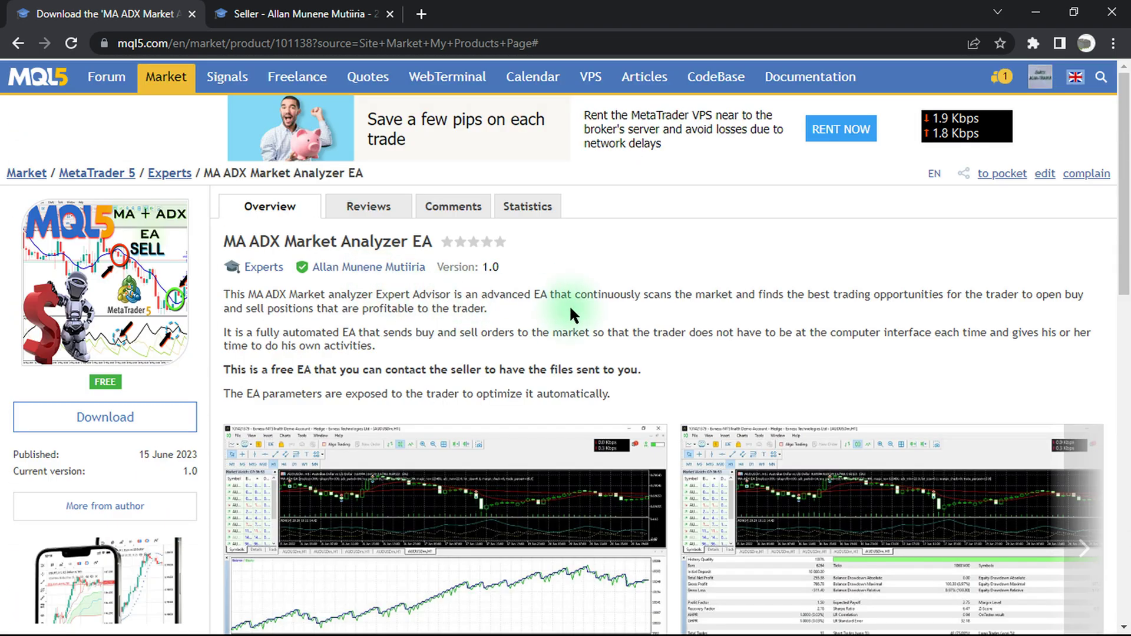
pyautogui.scroll(-3, 522, 273)
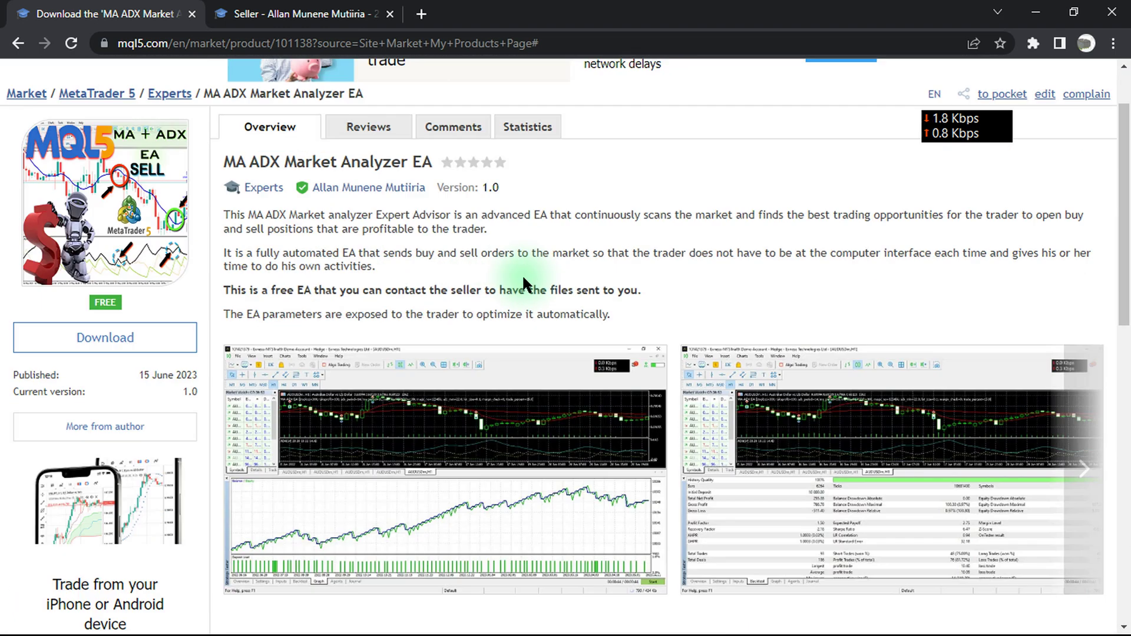
# - Browse the seller's published products, viewing the SureFire Trading Deck product page and closing it to return to the list
pyautogui.click(109, 318)
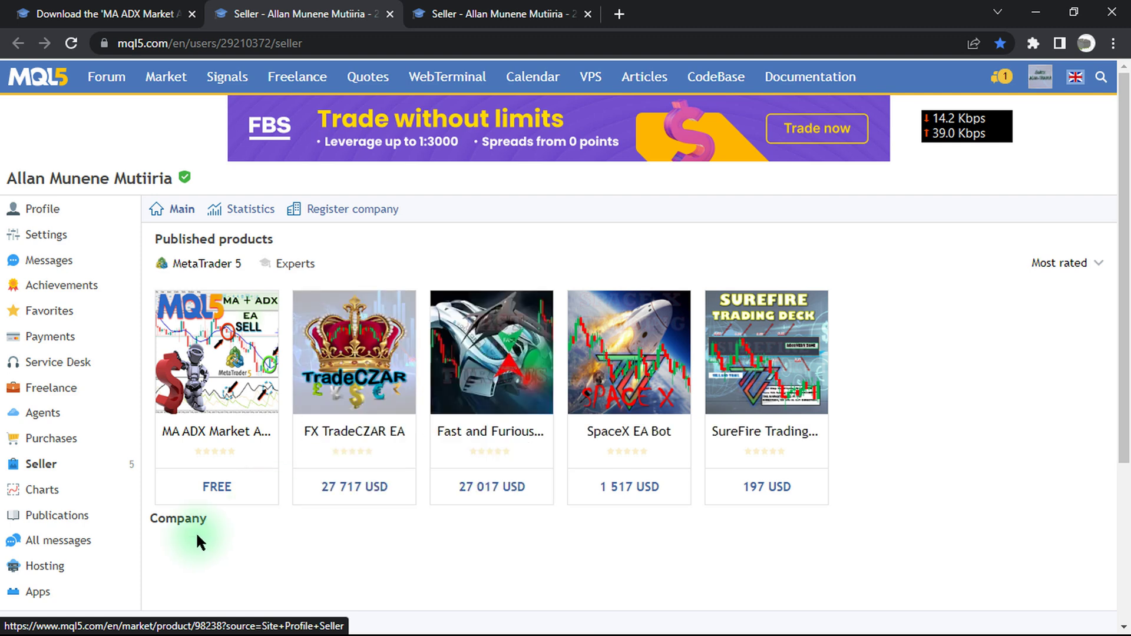
pyautogui.moveTo(399, 464)
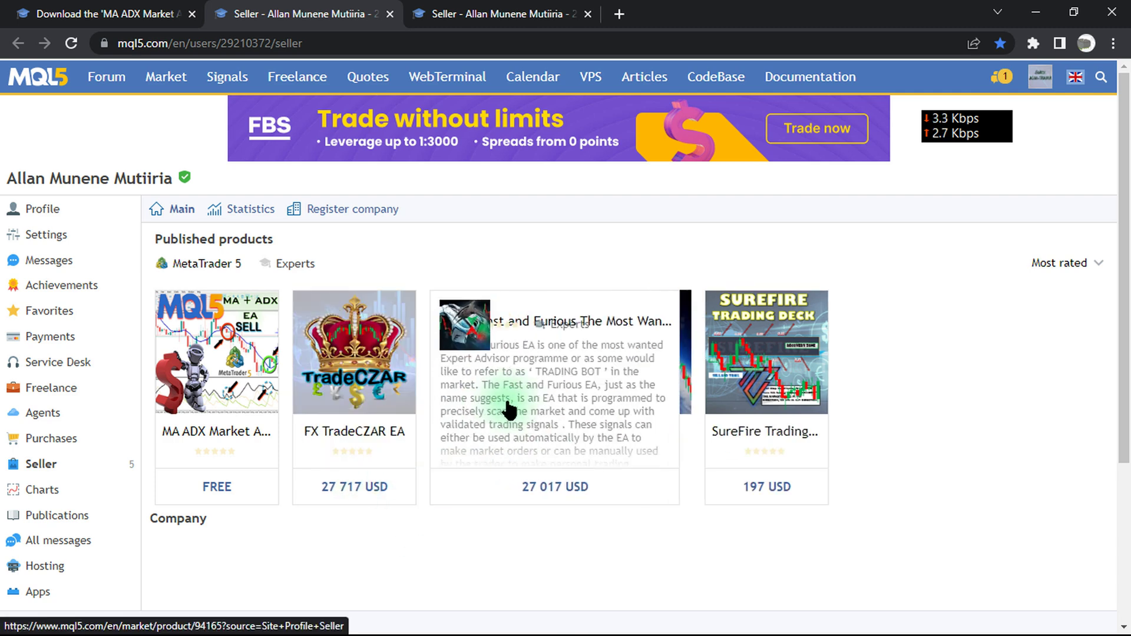
pyautogui.moveTo(741, 419)
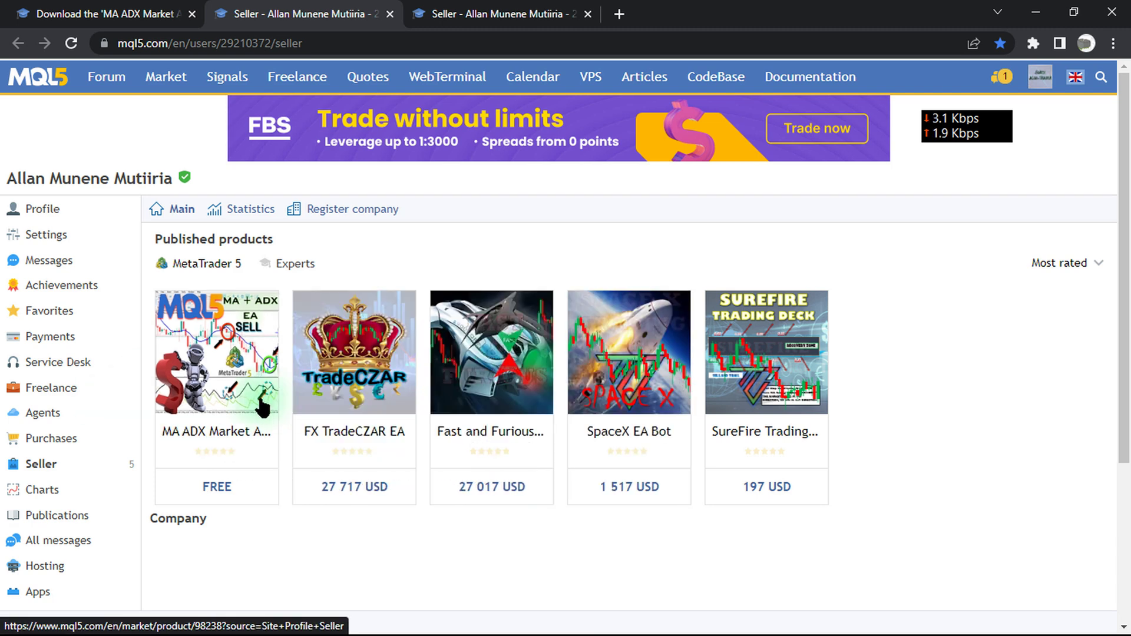
pyautogui.click(529, 350)
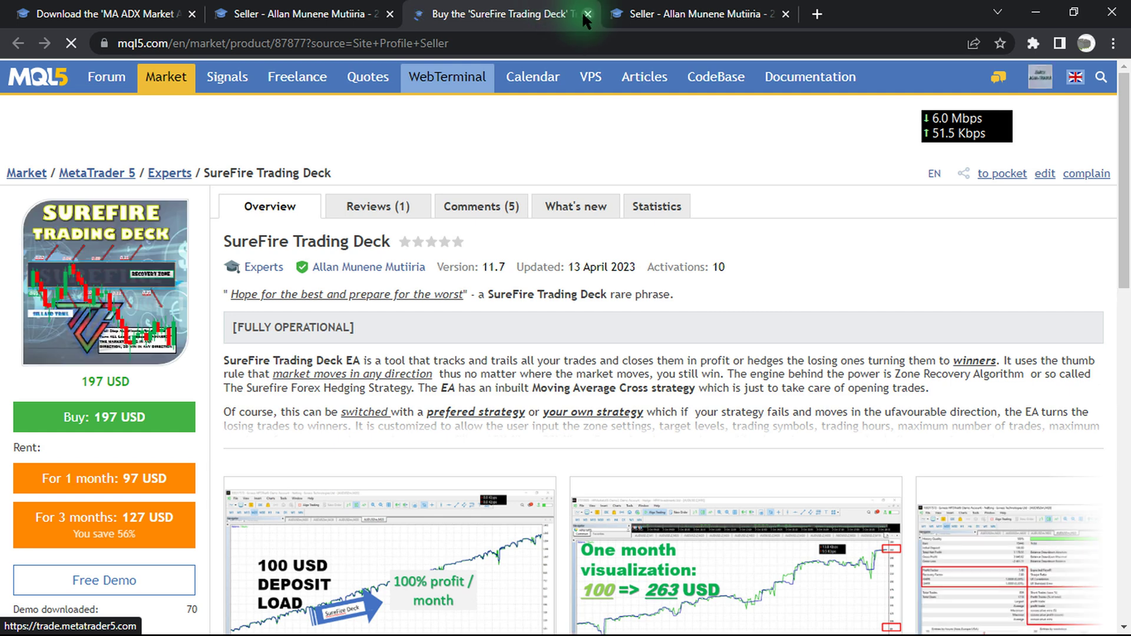
pyautogui.click(587, 13)
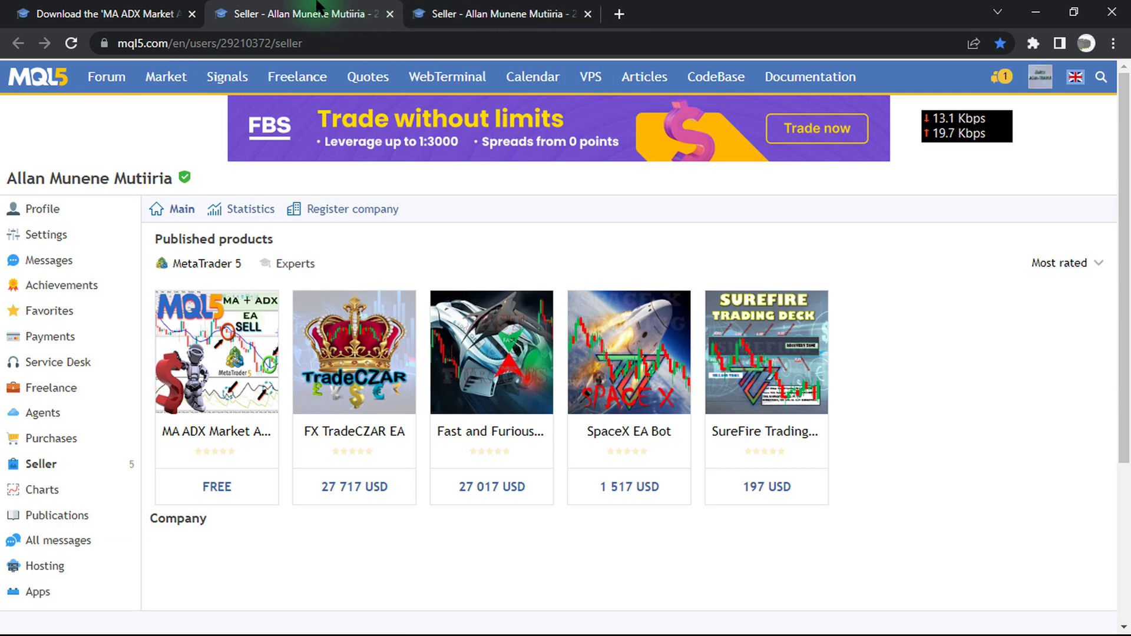
pyautogui.moveTo(315, 391)
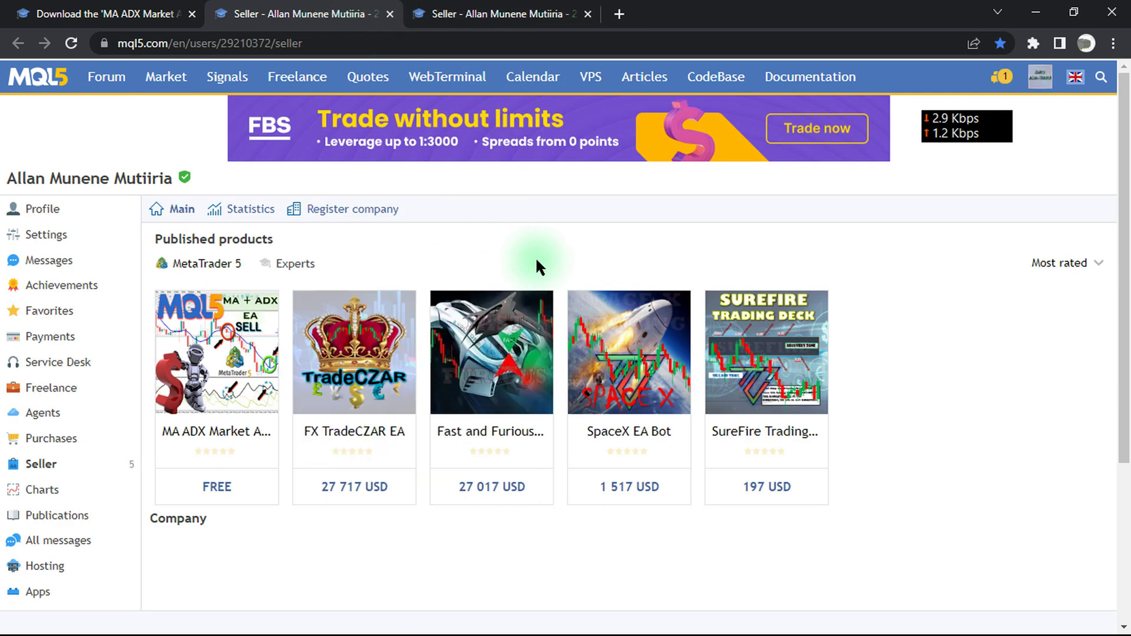